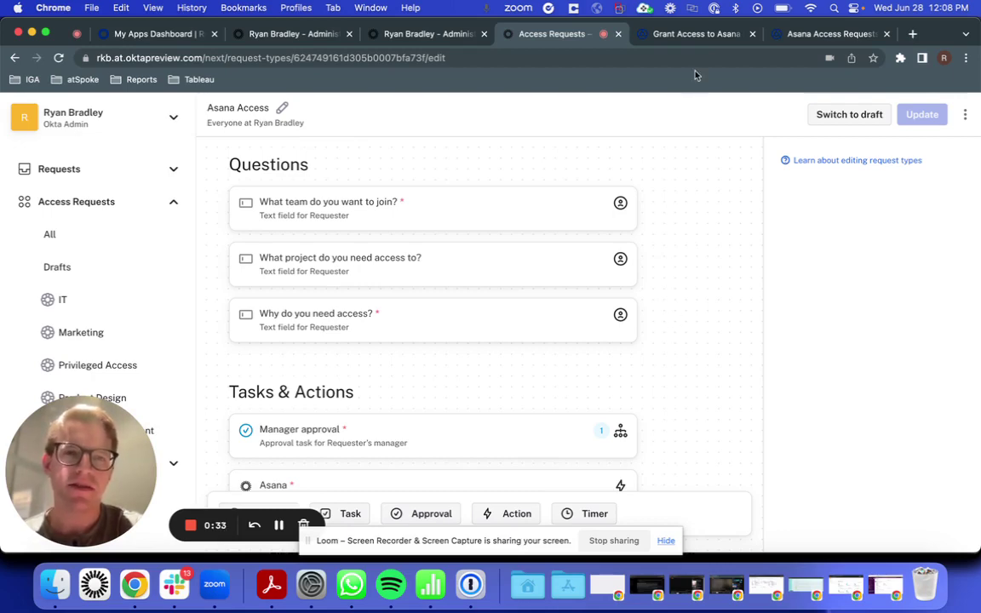
# Review the cards of the existing Grant Access to Asana Project flow, from the trigger through the Add User to Team card.
pyautogui.click(680, 35)
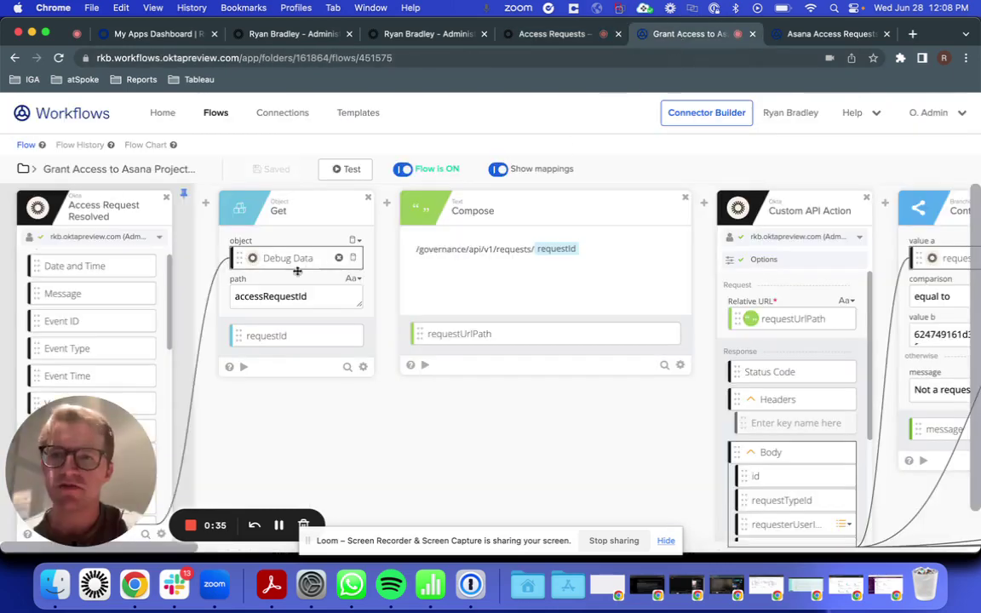
pyautogui.moveTo(254, 335)
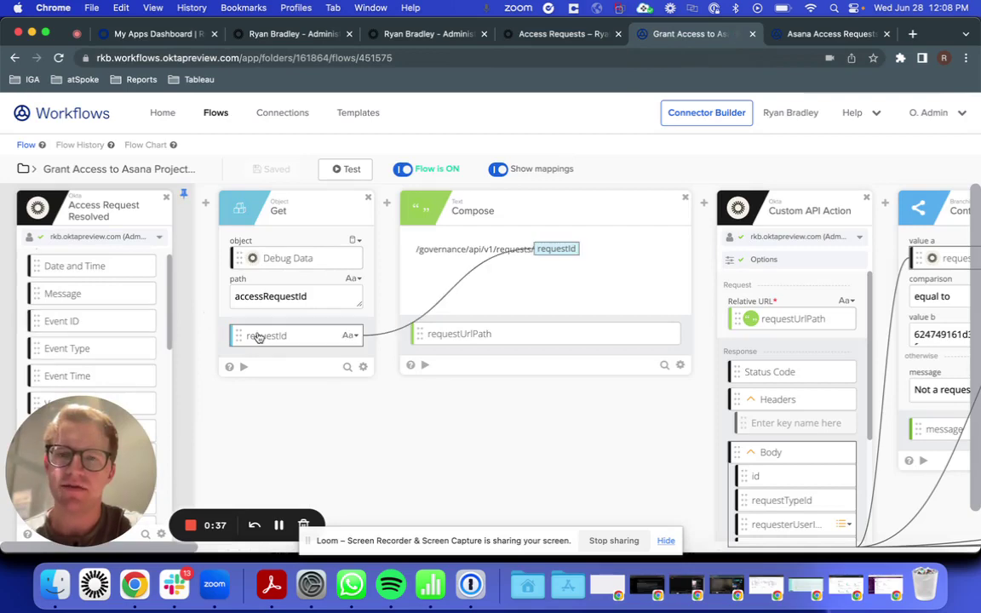
pyautogui.hscroll(1, 259, 339)
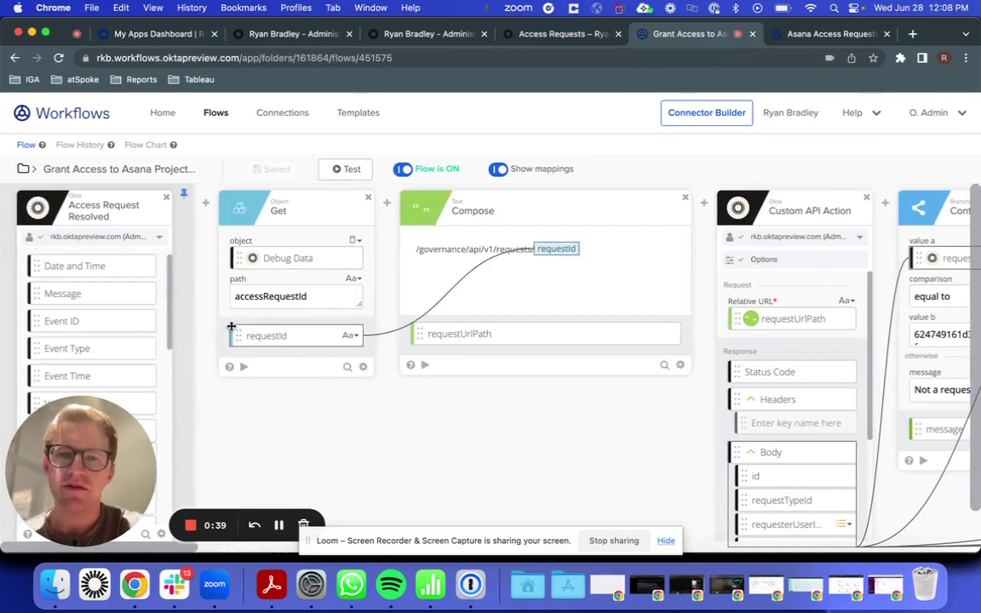
pyautogui.hscroll(10, 523, 348)
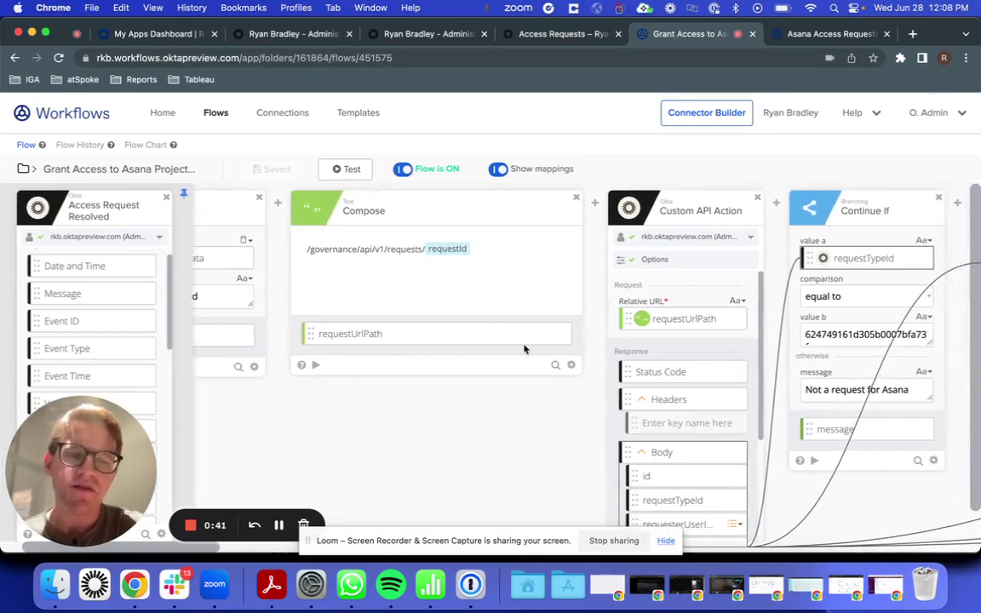
pyautogui.hscroll(10, 524, 345)
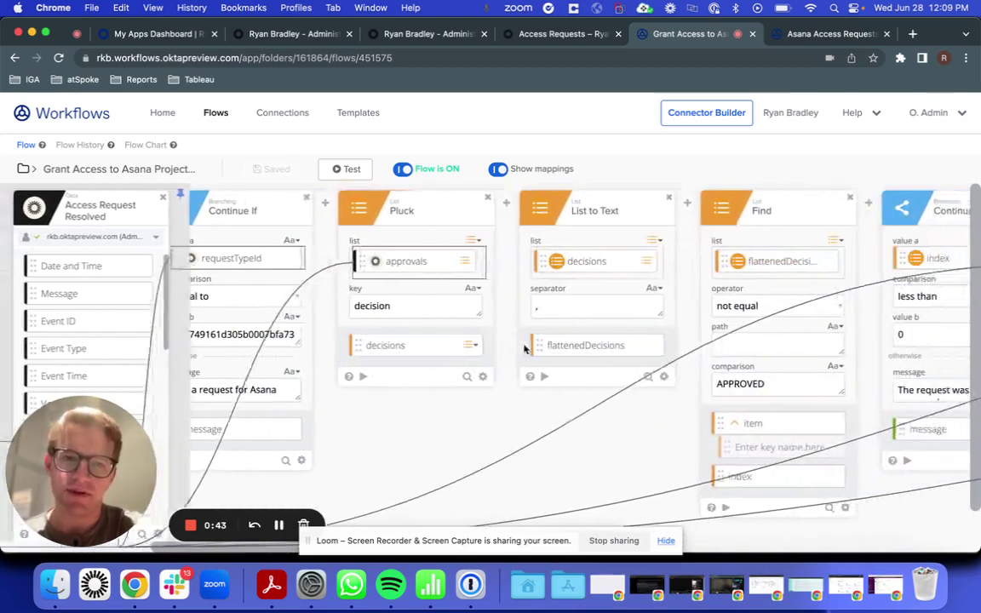
pyautogui.hscroll(5, 524, 349)
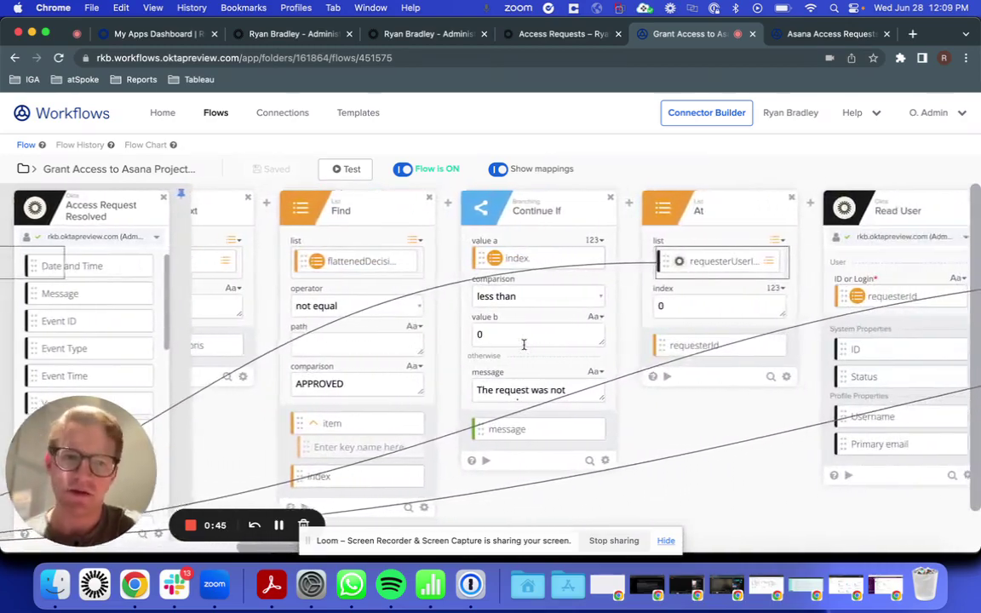
pyautogui.hscroll(10, 789, 312)
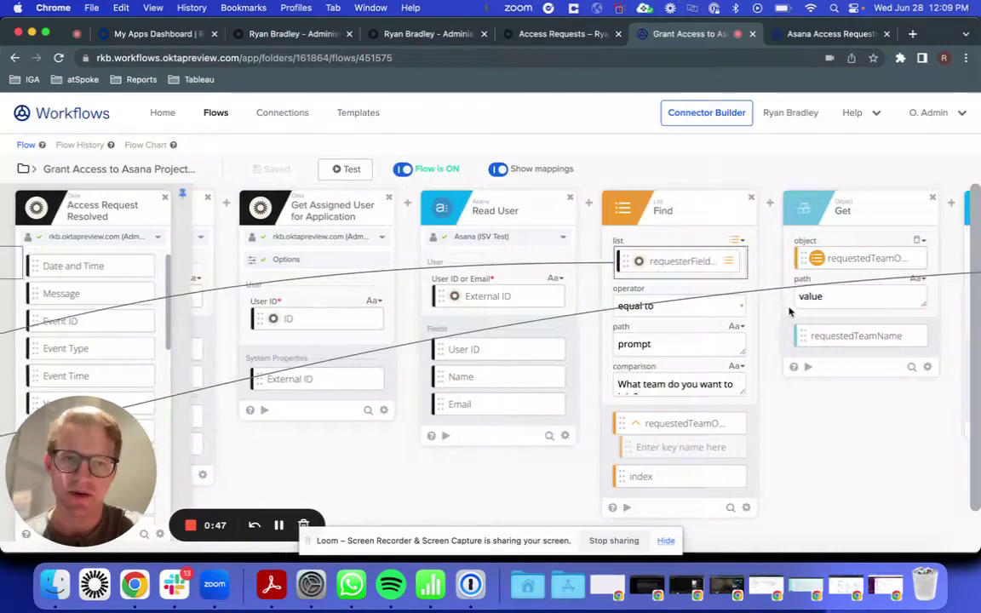
pyautogui.hscroll(9, 734, 366)
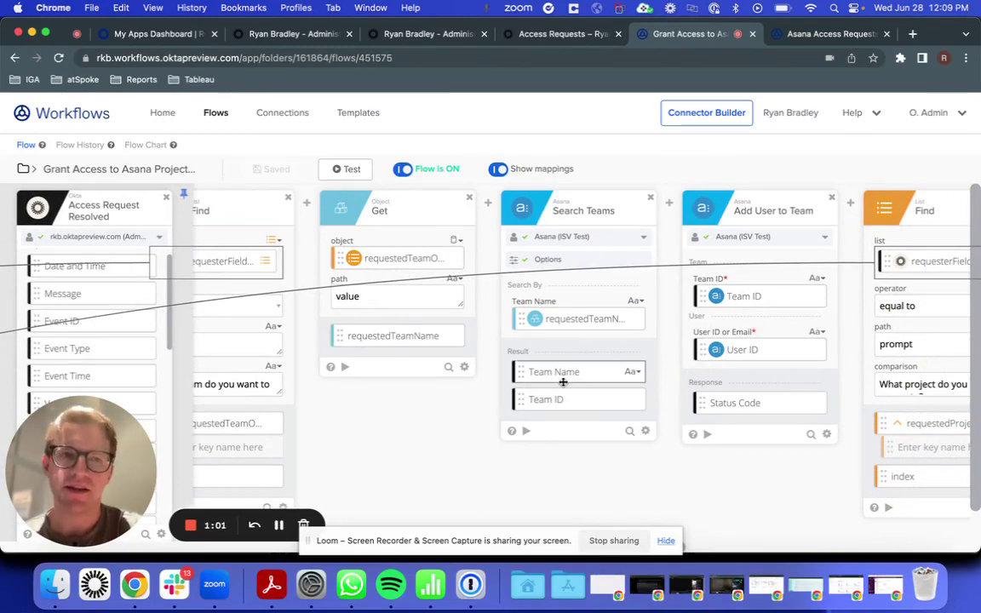
# Examine the questions, manager approval and Asana action in the Asana Access request type.
pyautogui.click(537, 34)
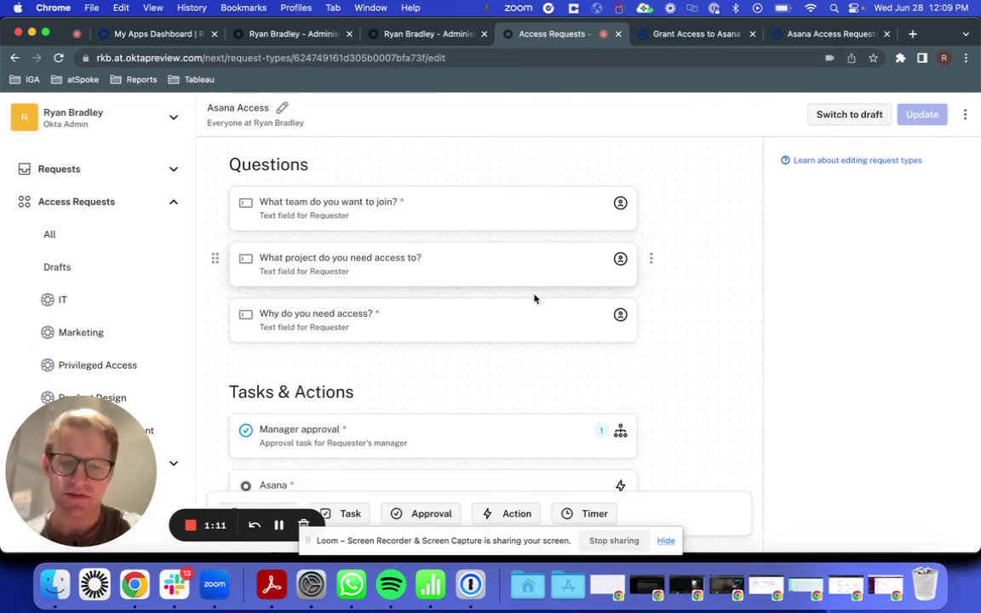
pyautogui.scroll(-2, 559, 340)
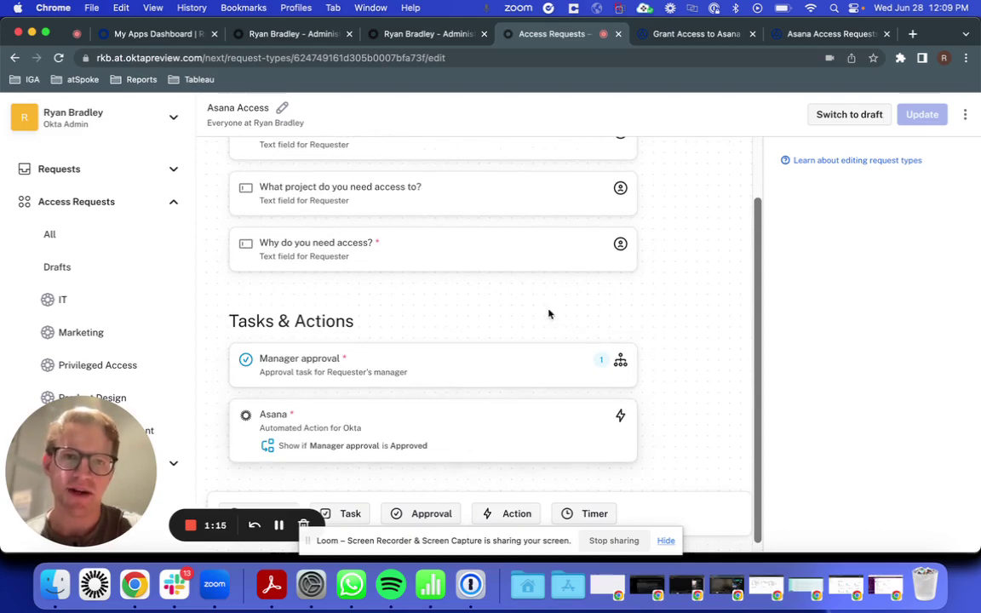
pyautogui.scroll(-1, 697, 187)
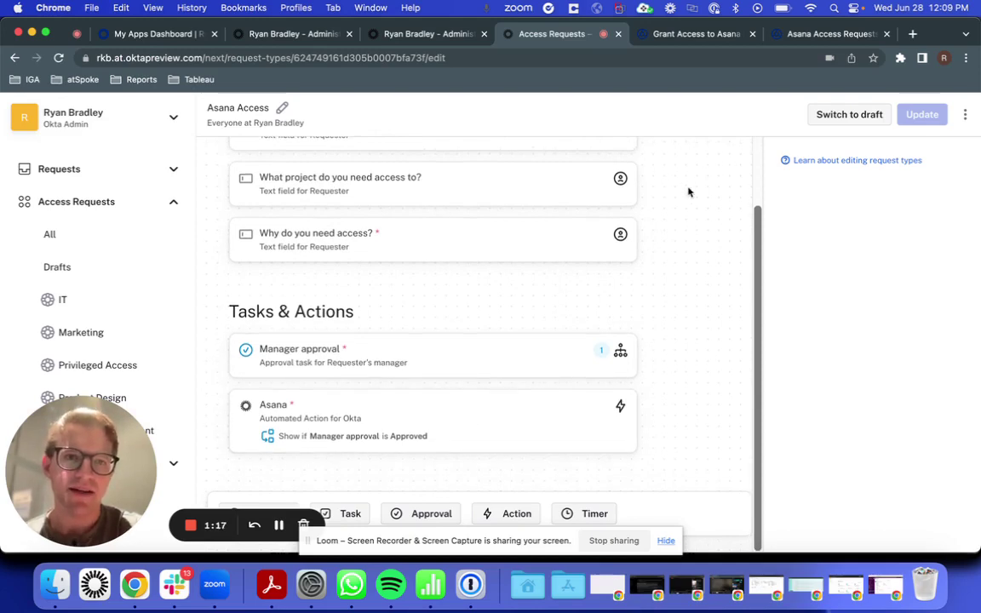
pyautogui.click(681, 35)
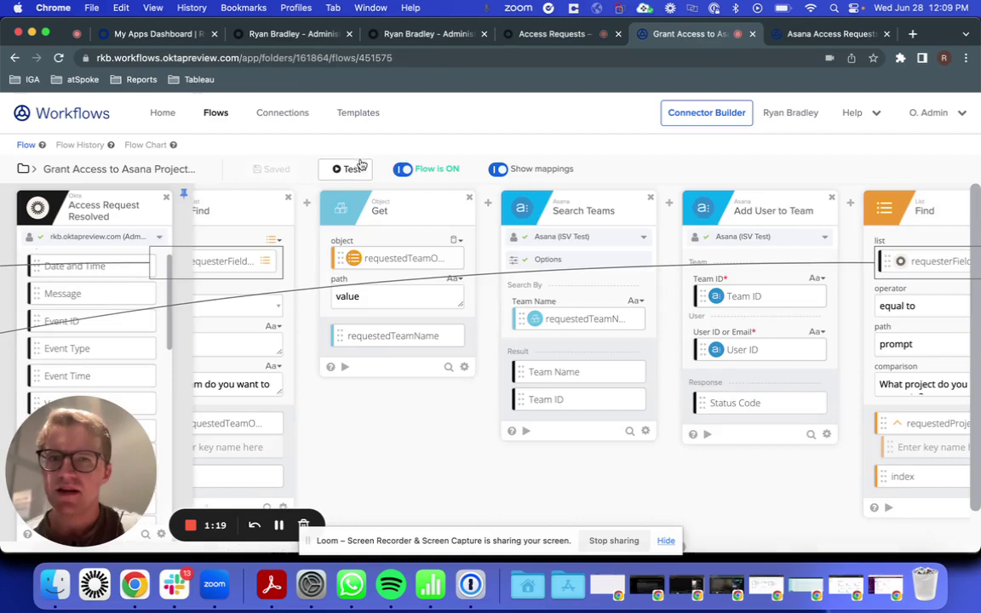
pyautogui.click(558, 34)
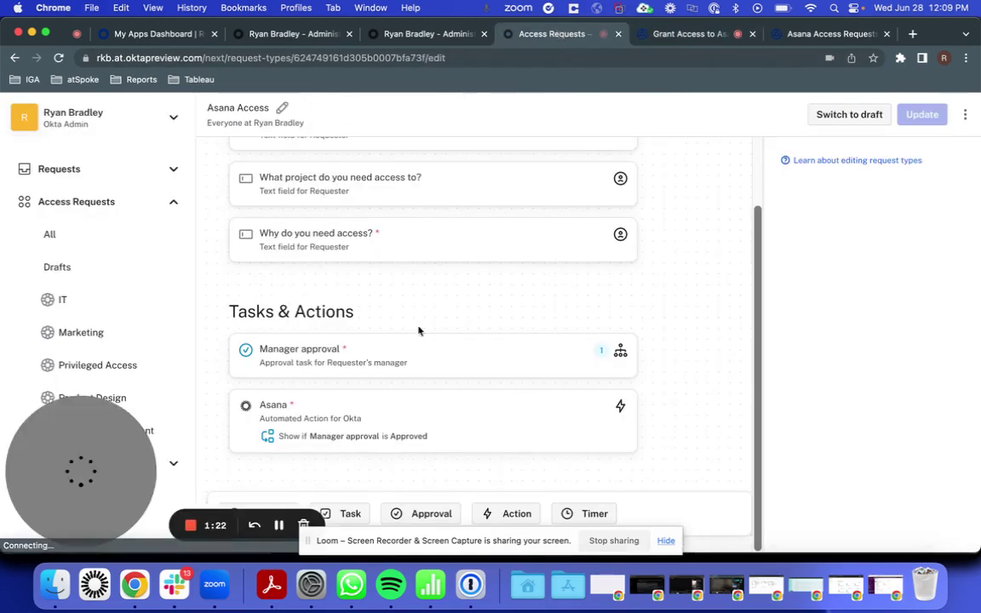
# Open the Asana Access Requests delegated flow in its editing view and examine its inputs and cards through Add Users to Project.
pyautogui.click(816, 34)
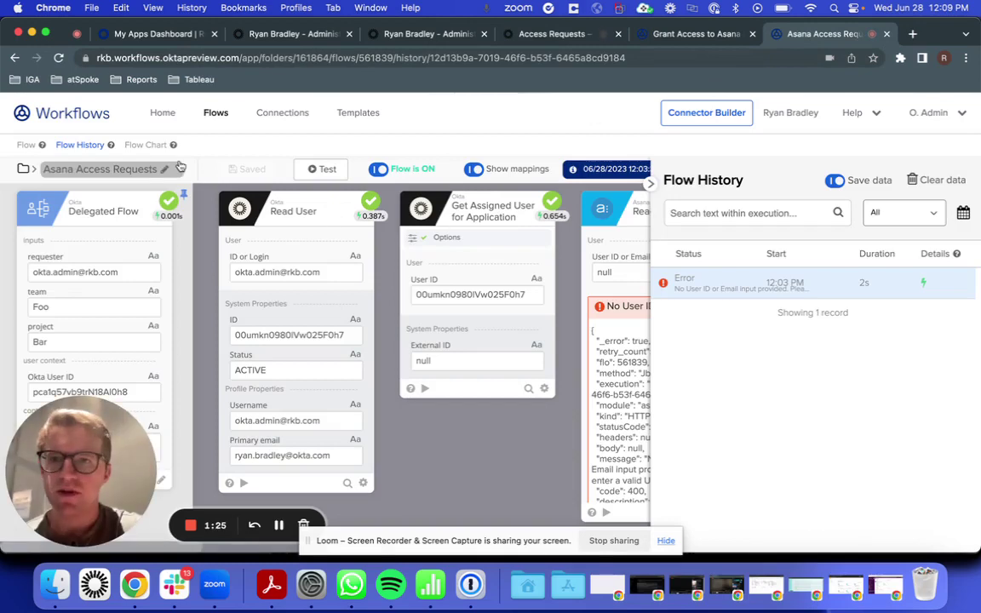
pyautogui.click(25, 147)
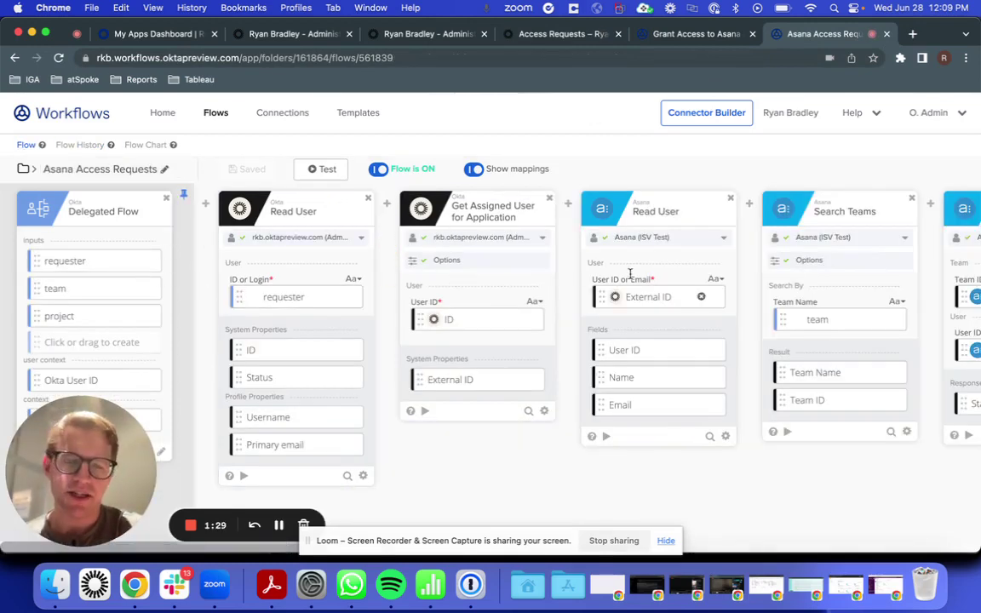
pyautogui.hscroll(3, 630, 273)
pyautogui.hscroll(3, 630, 274)
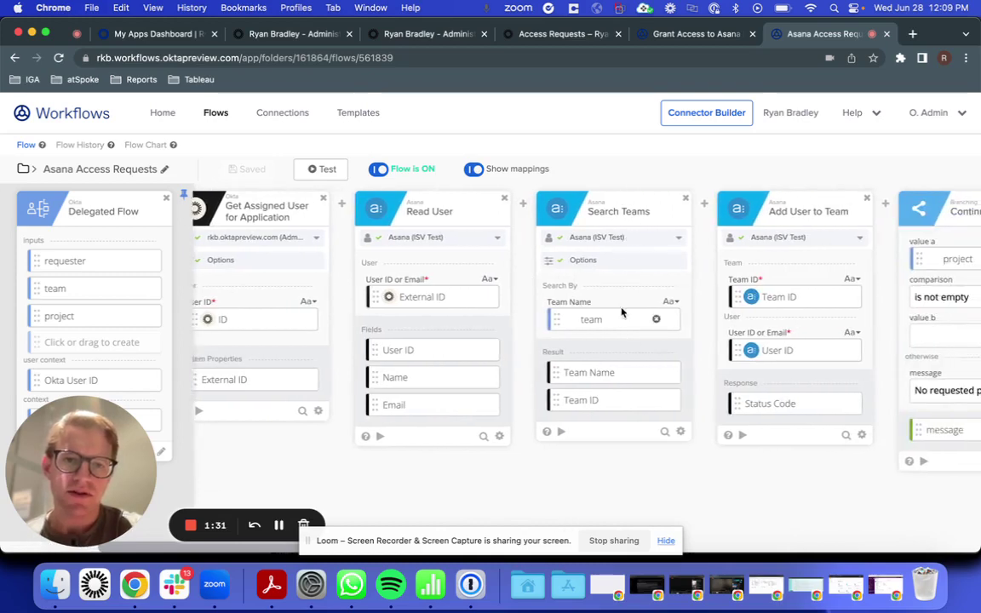
pyautogui.hscroll(3, 630, 313)
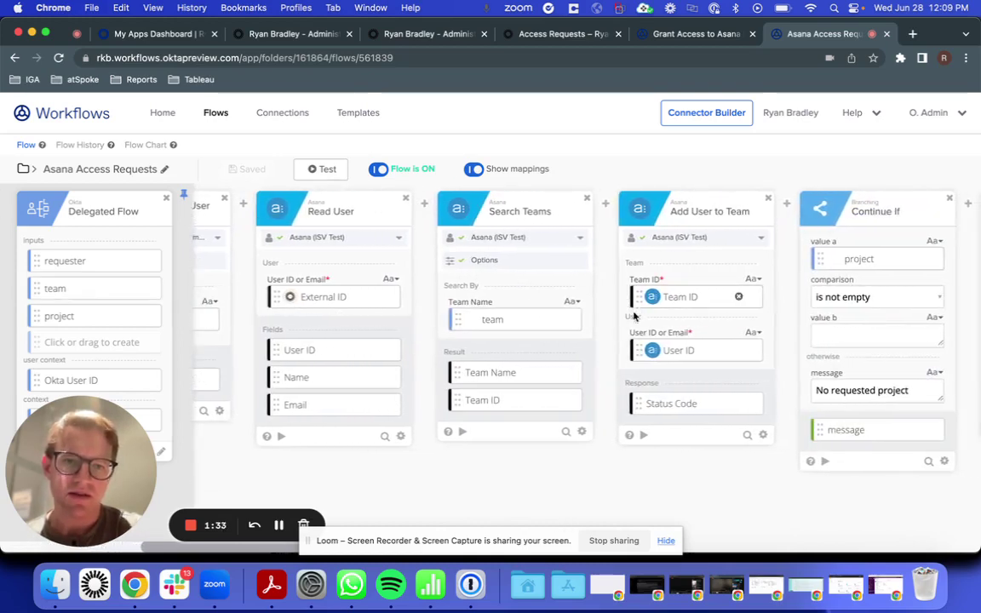
pyautogui.hscroll(7, 708, 332)
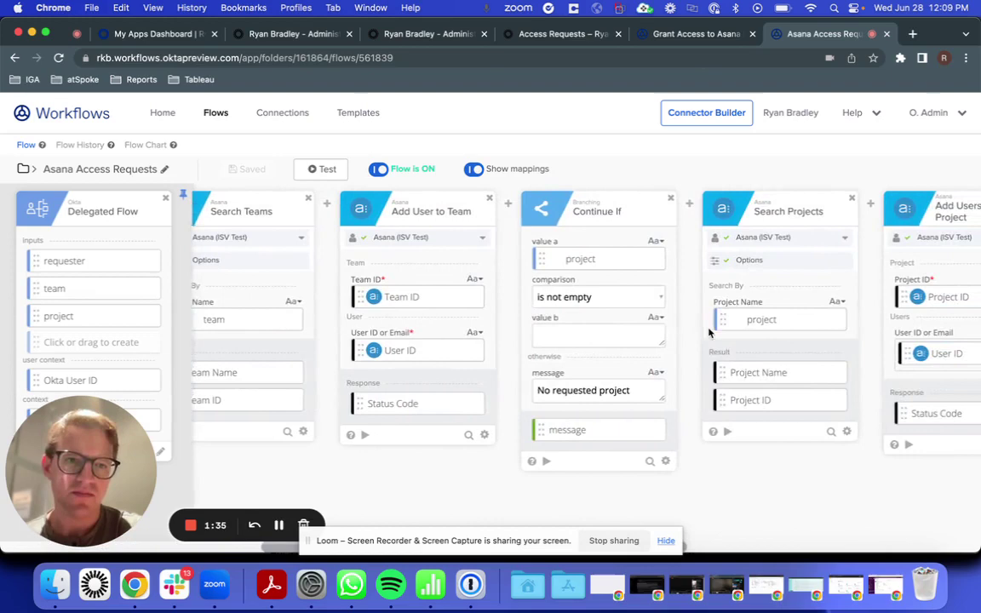
pyautogui.hscroll(4, 708, 332)
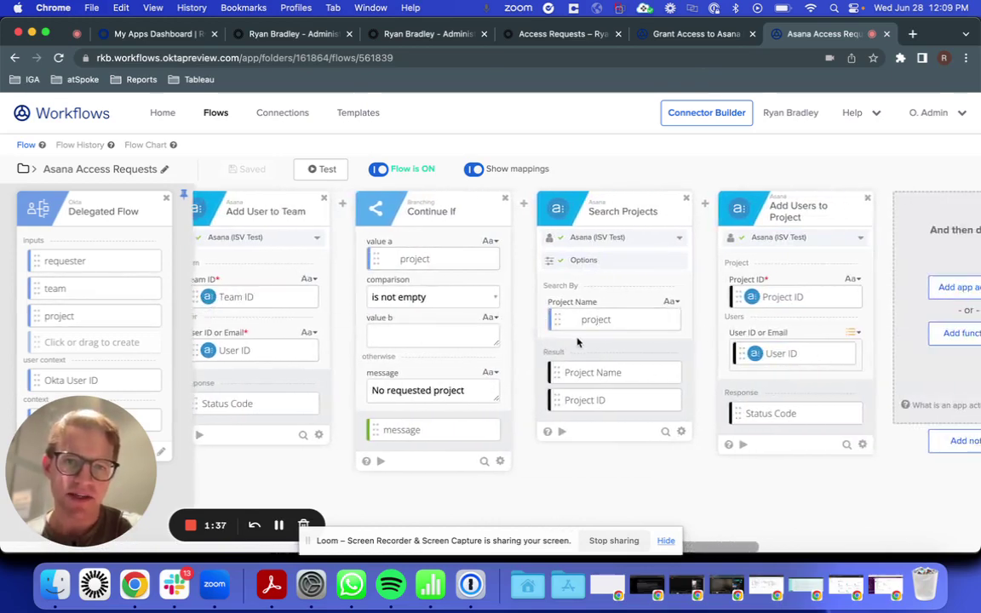
pyautogui.hscroll(2, 682, 322)
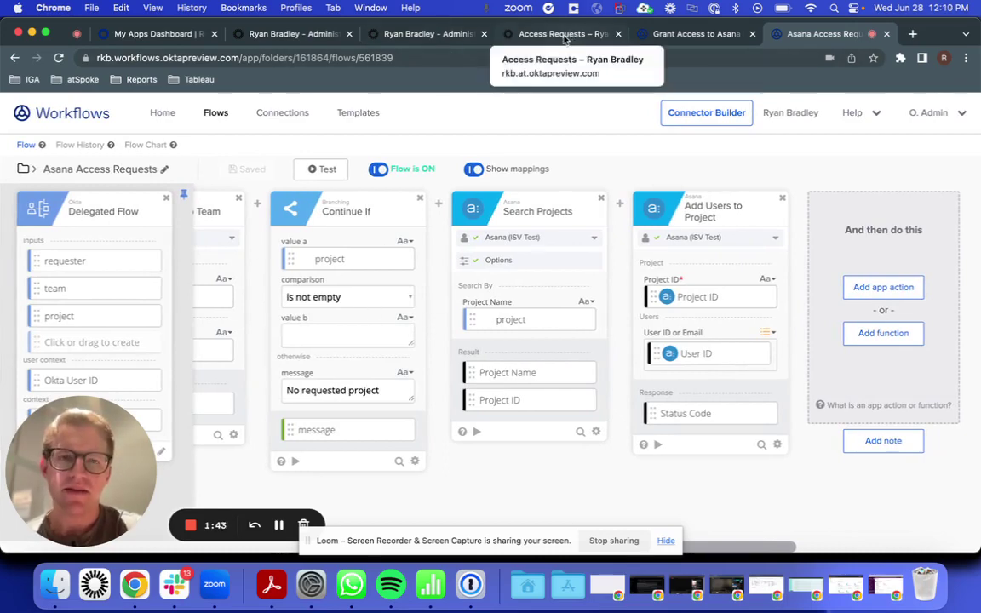
# Add an Okta action that runs a workflow to the Asana Access request type.
pyautogui.click(288, 34)
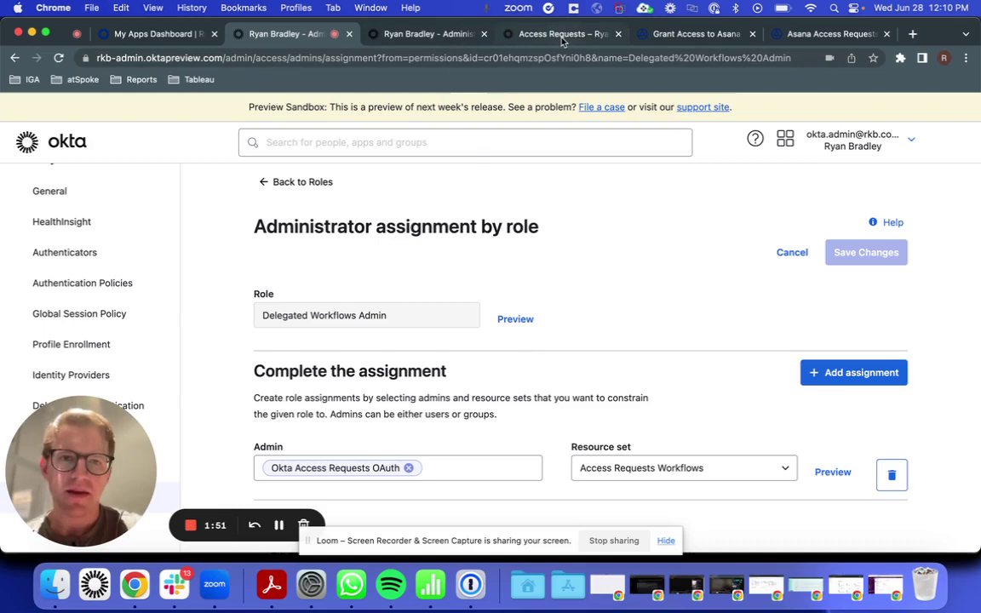
pyautogui.click(507, 34)
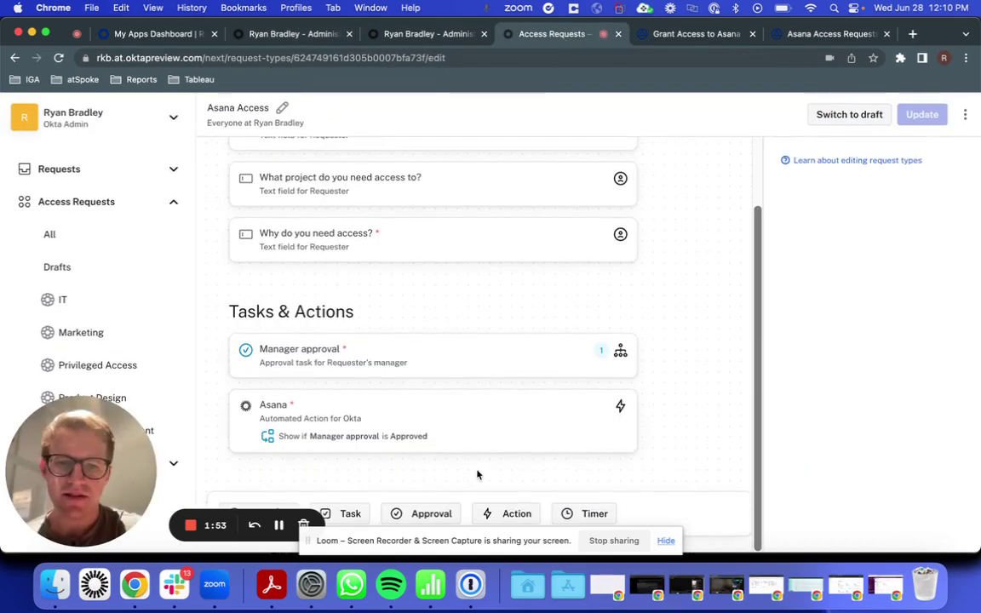
pyautogui.click(492, 514)
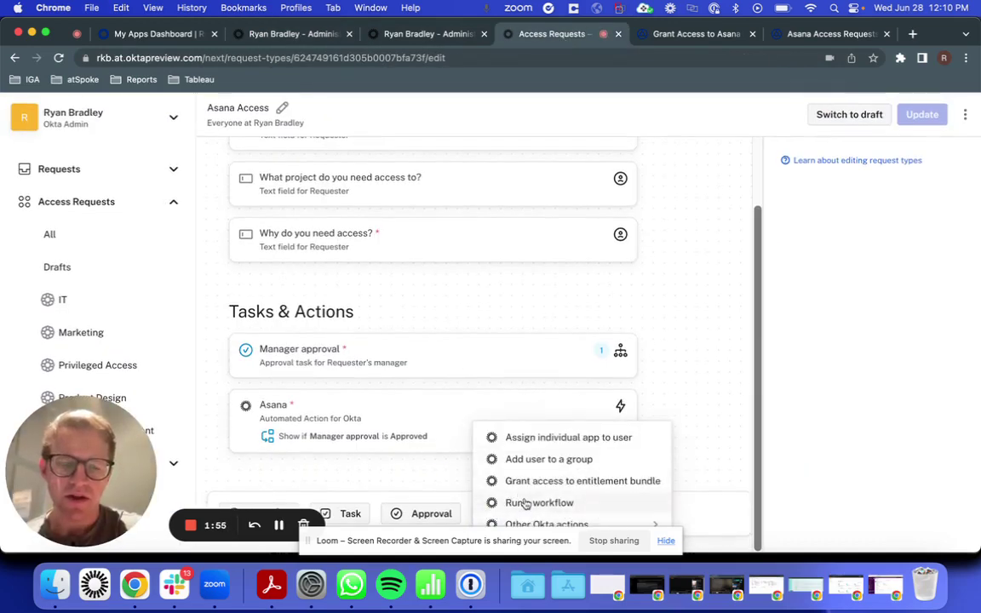
pyautogui.click(525, 503)
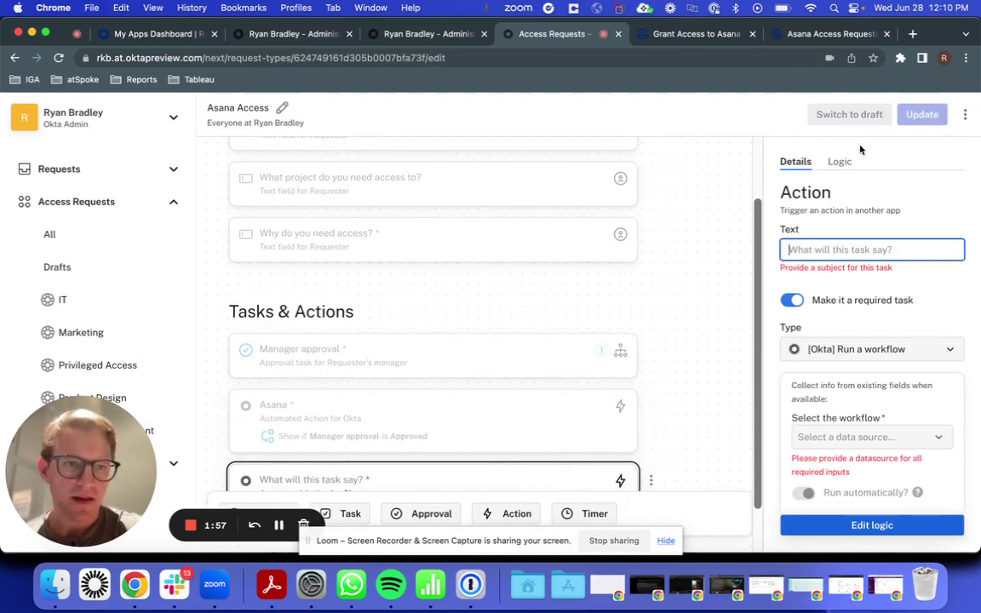
# Show the new action only if Manager approval is approved and the Asana task is completed.
pyautogui.click(842, 165)
pyautogui.click(848, 193)
pyautogui.click(847, 248)
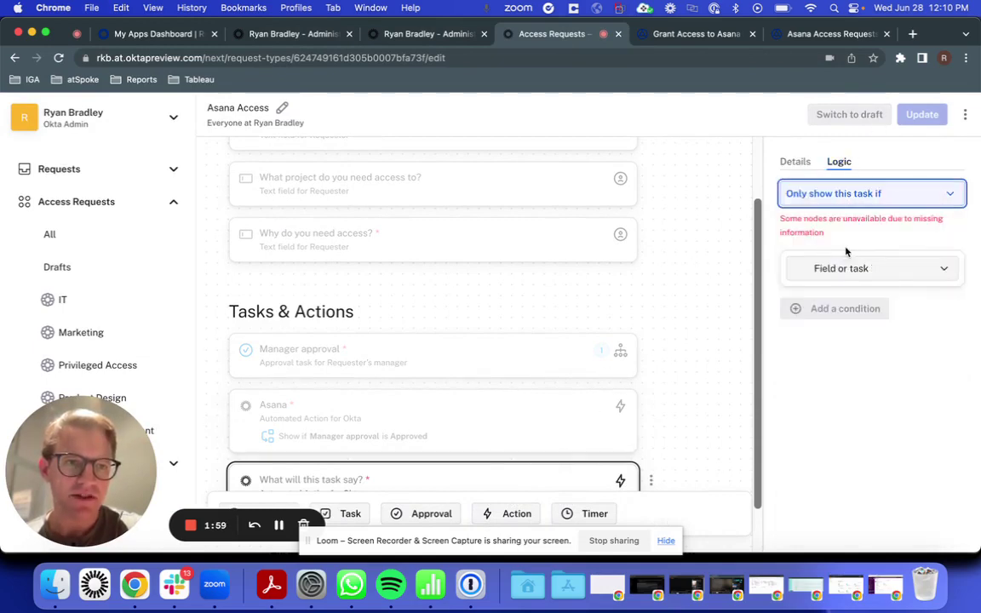
pyautogui.click(846, 267)
pyautogui.click(841, 295)
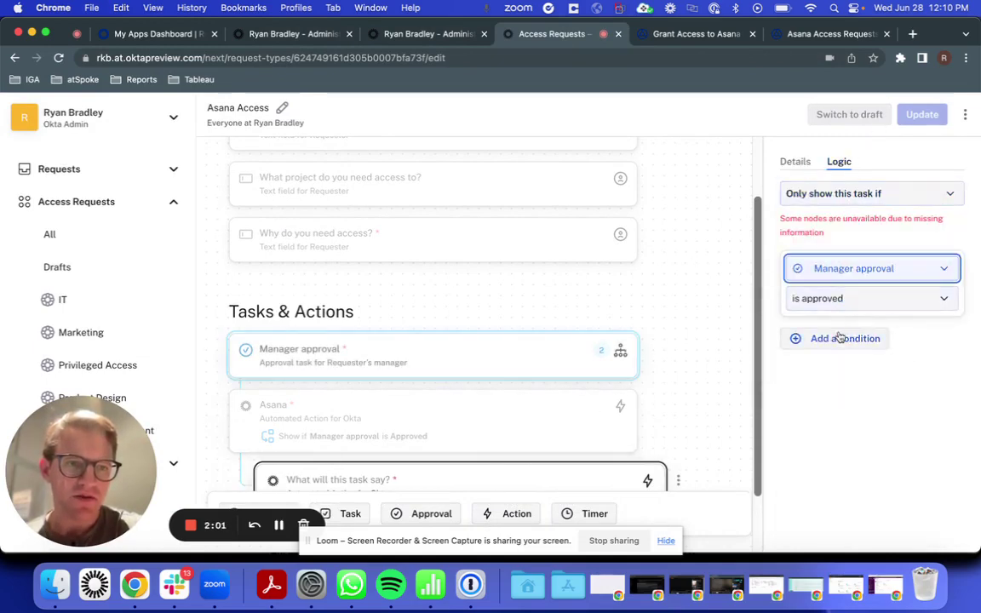
pyautogui.click(845, 397)
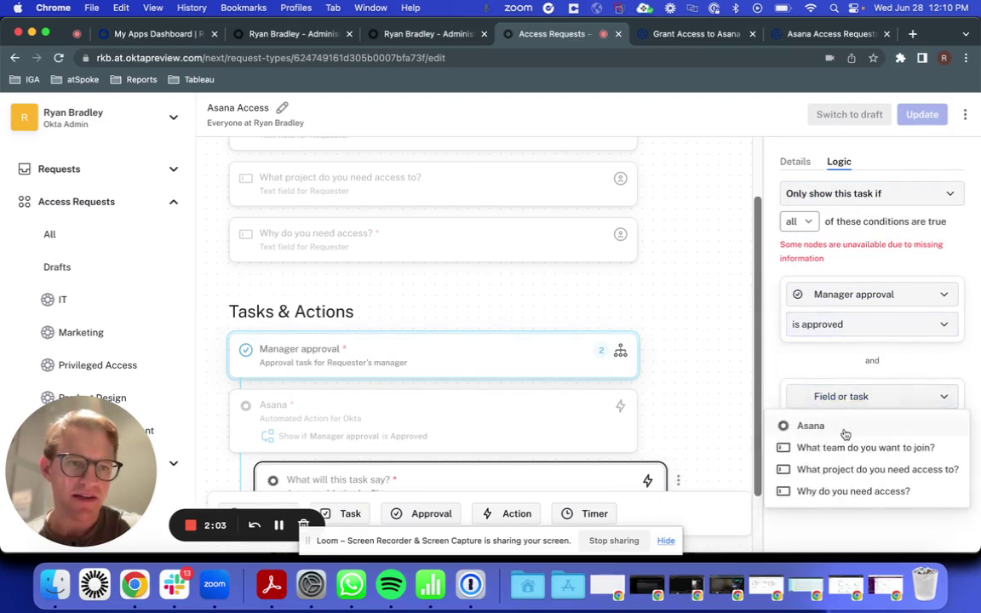
pyautogui.click(839, 426)
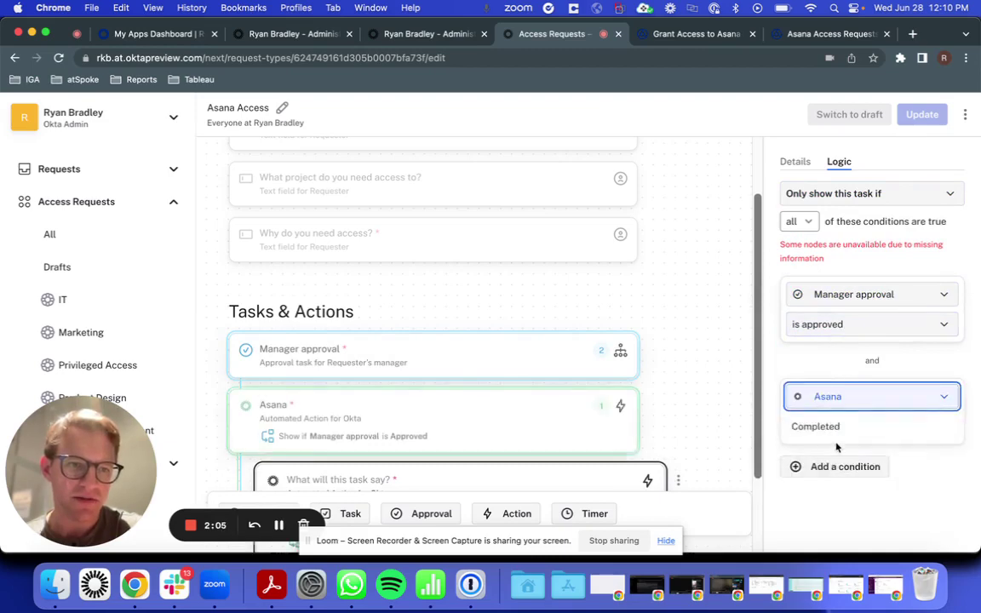
# Select Asana Access Requests as the workflow that the new action runs.
pyautogui.click(794, 161)
pyautogui.scroll(-3, 847, 358)
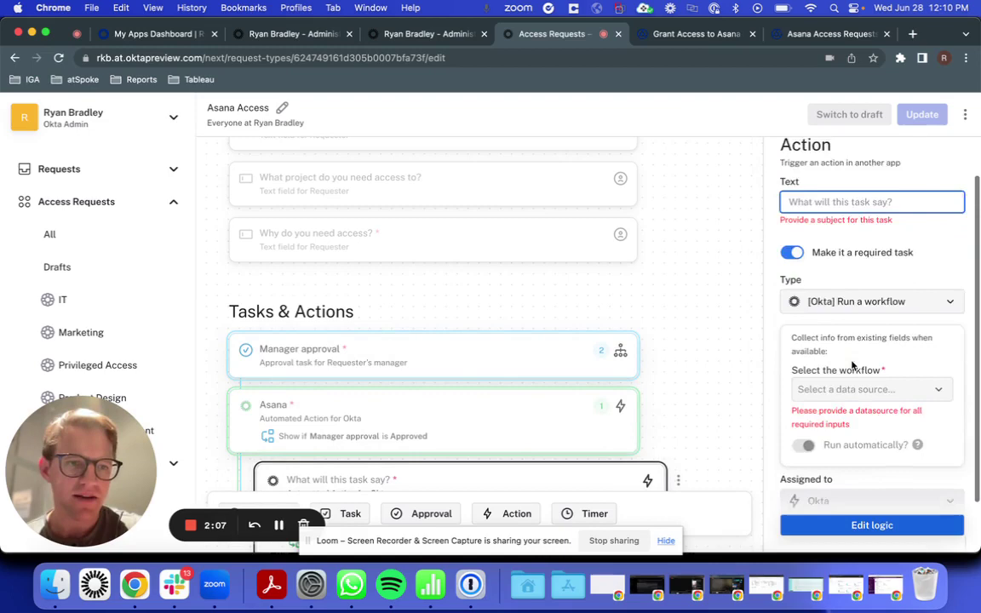
pyautogui.click(847, 359)
pyautogui.click(838, 381)
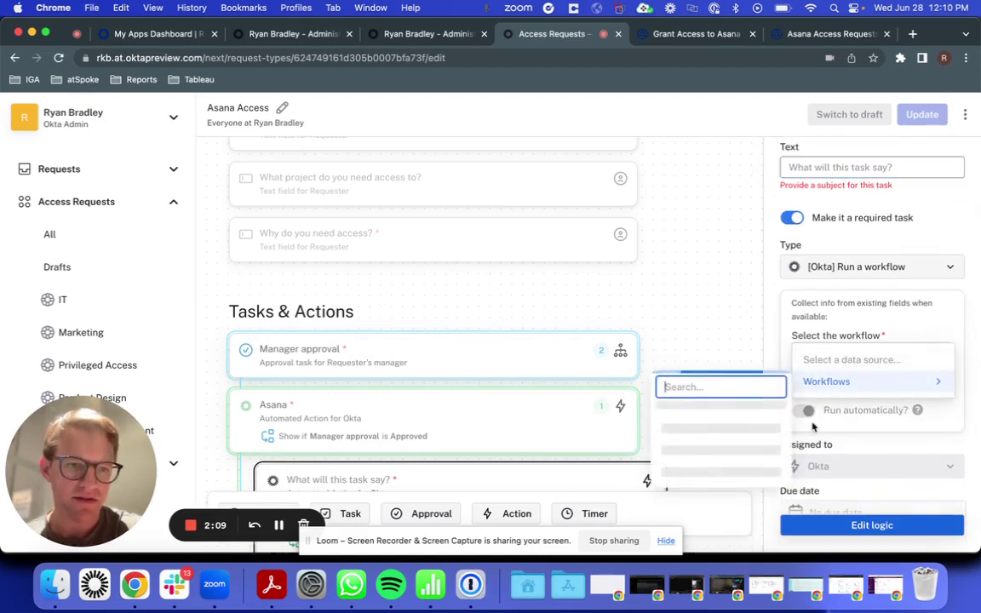
pyautogui.click(737, 464)
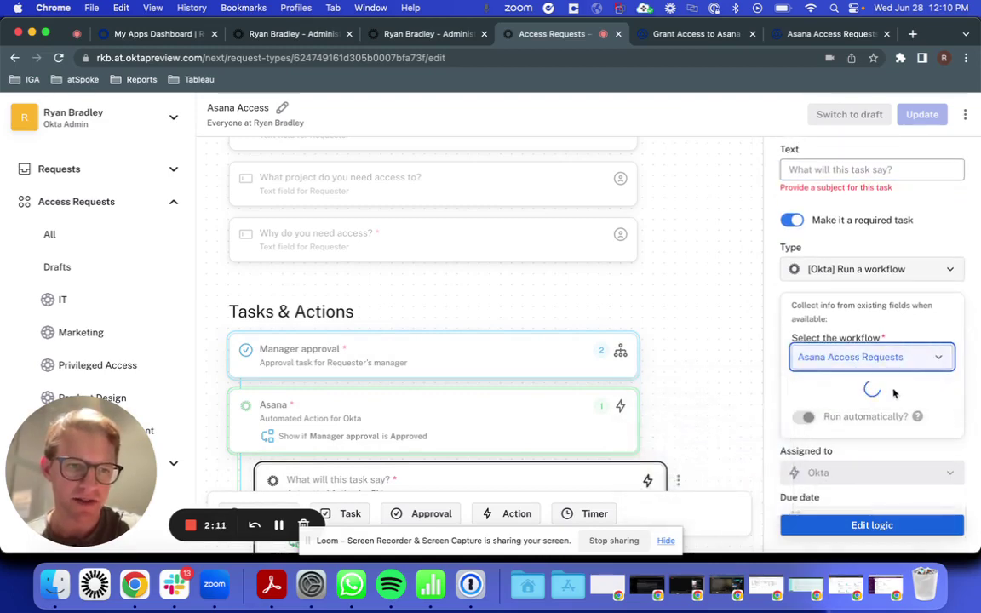
# Map the workflow's requester to Requester email, team to "What team do you want to join?" and project to "What project do you need access to?".
pyautogui.scroll(-3, 880, 404)
pyautogui.click(859, 306)
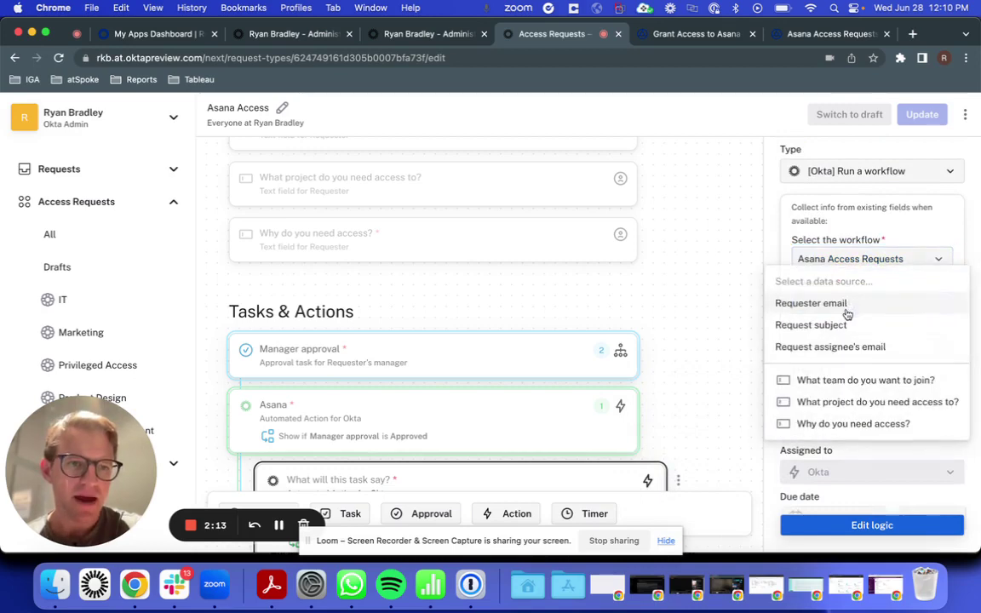
pyautogui.click(826, 305)
pyautogui.click(838, 347)
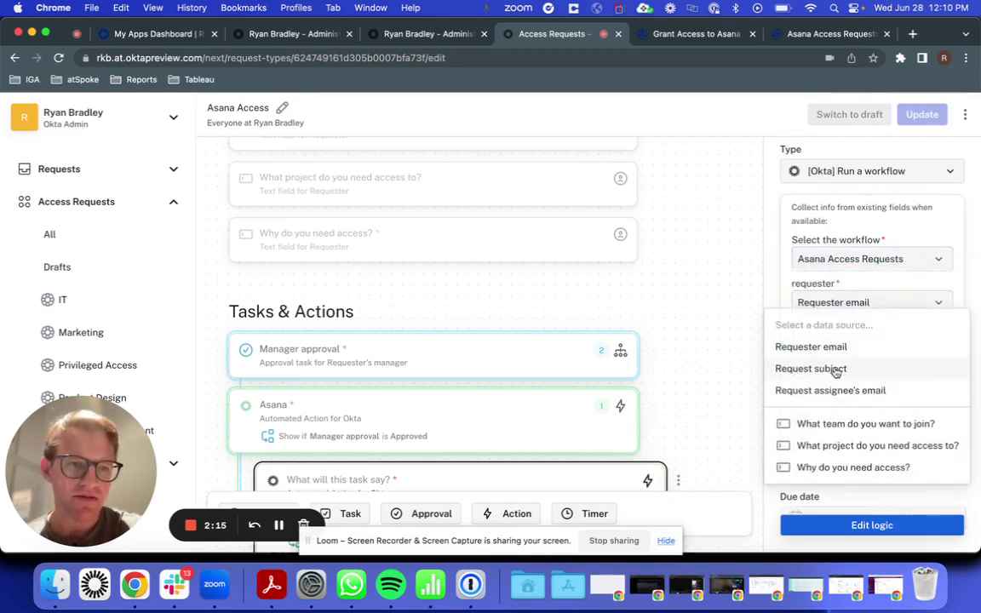
pyautogui.click(833, 426)
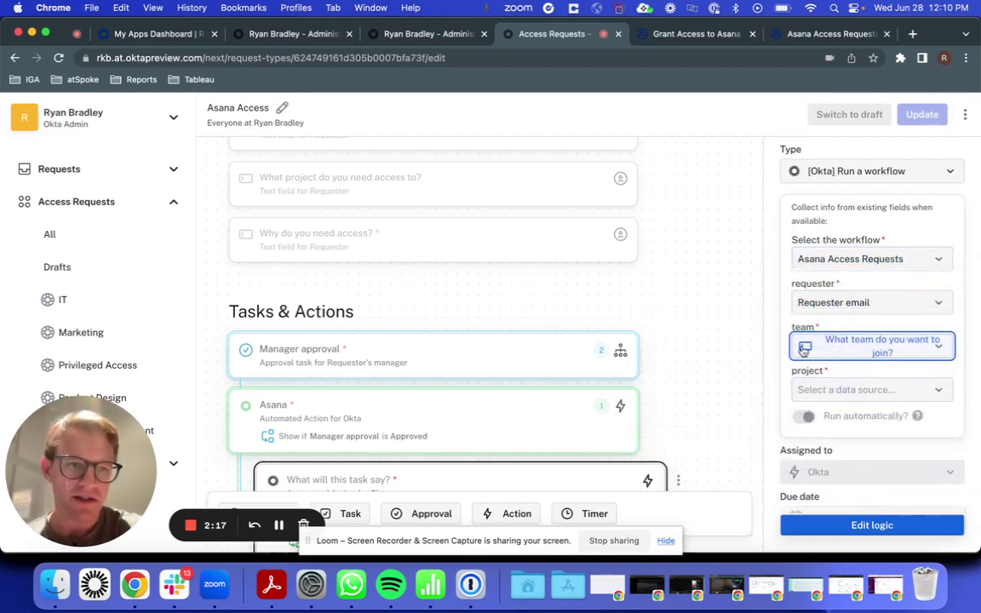
pyautogui.click(853, 391)
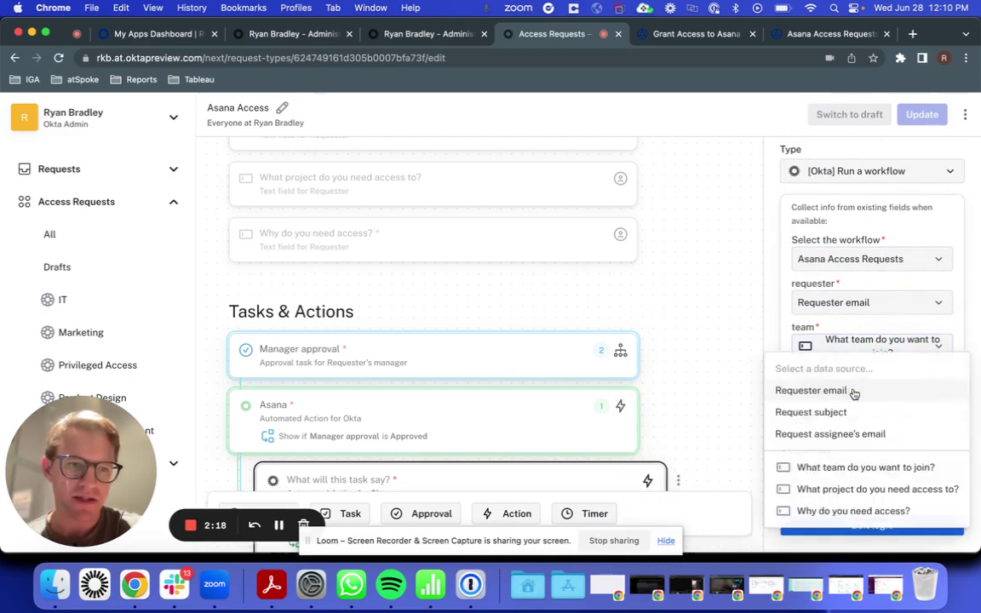
pyautogui.click(839, 490)
pyautogui.scroll(-3, 650, 421)
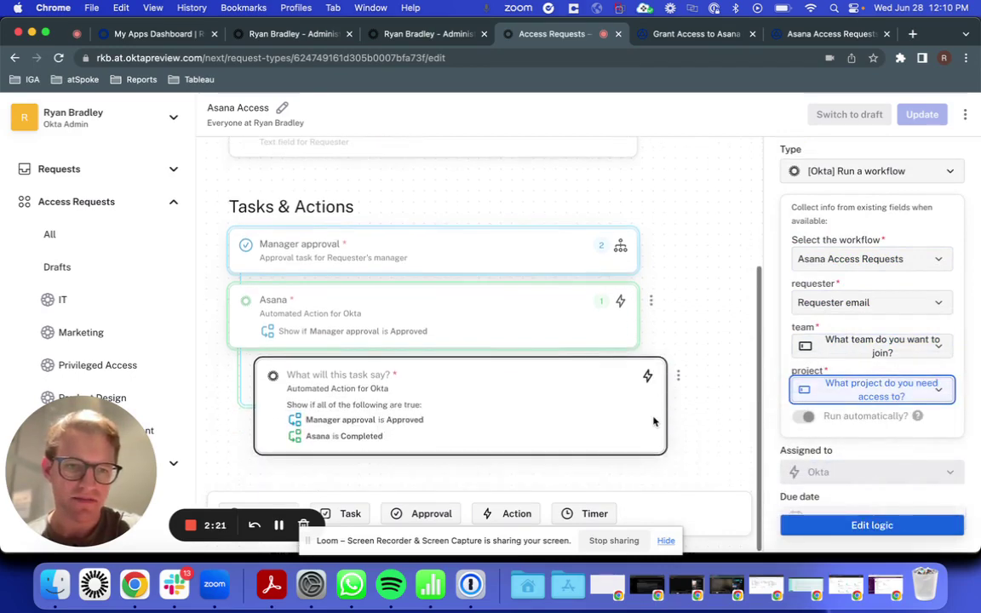
pyautogui.click(707, 257)
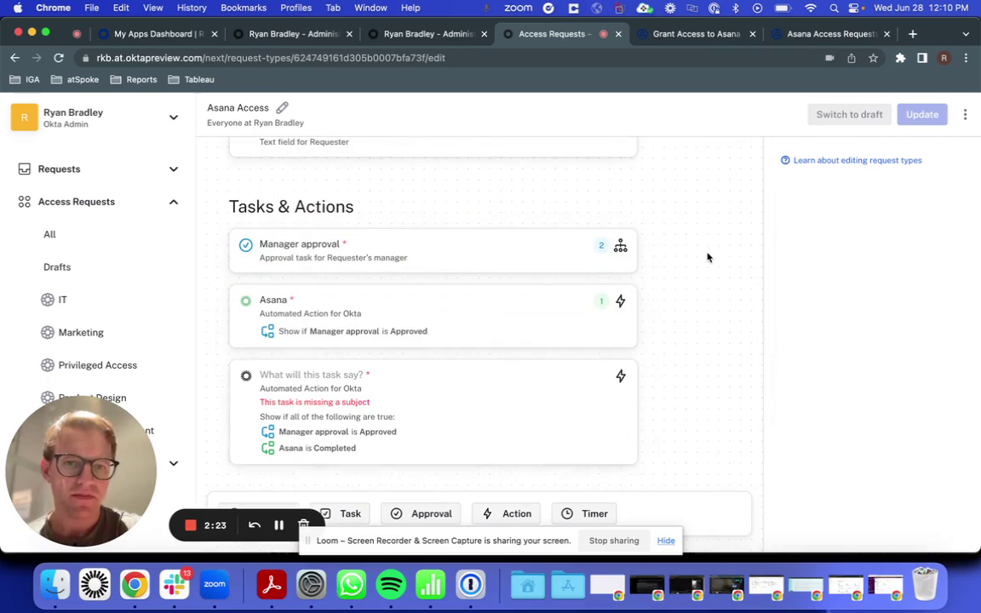
# Name the new workflow action "Add requester to team / project" and update the request type.
pyautogui.click(521, 405)
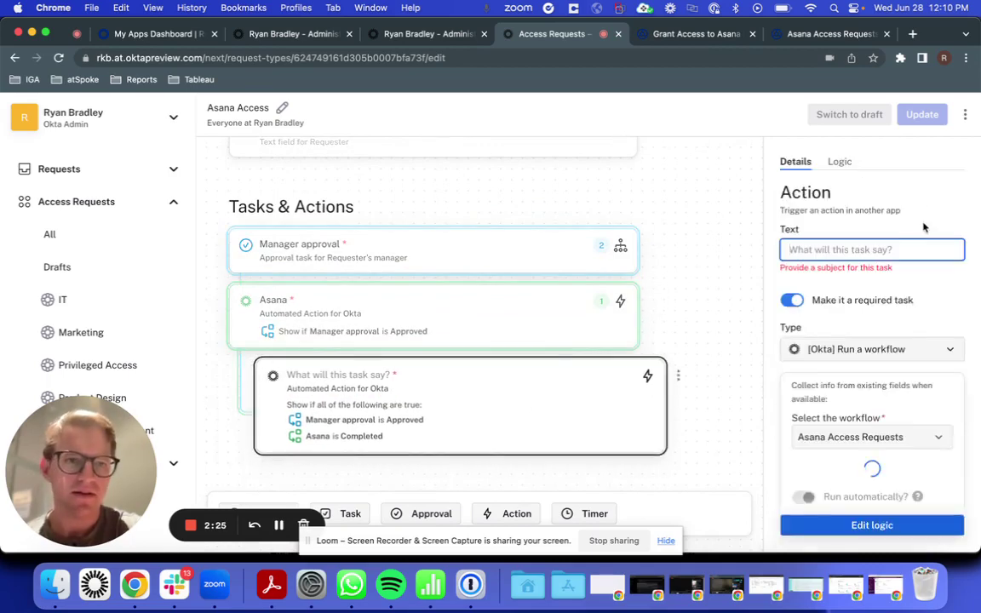
pyautogui.write('Add user')
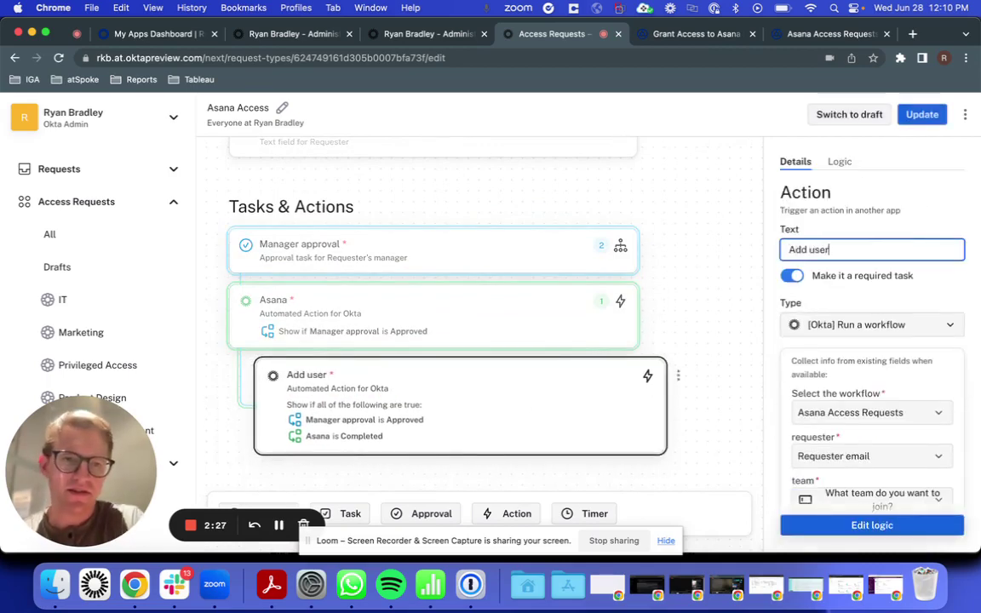
pyautogui.write('reque')
pyautogui.press('BackSpace')
pyautogui.press('BackSpace')
pyautogui.press('BackSpace')
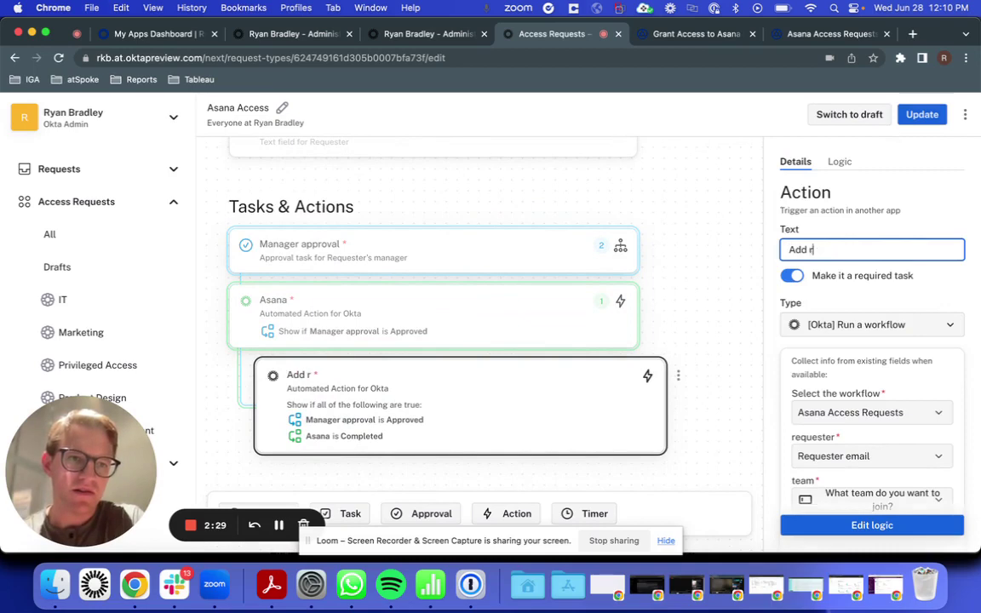
pyautogui.write('equester to team / pr')
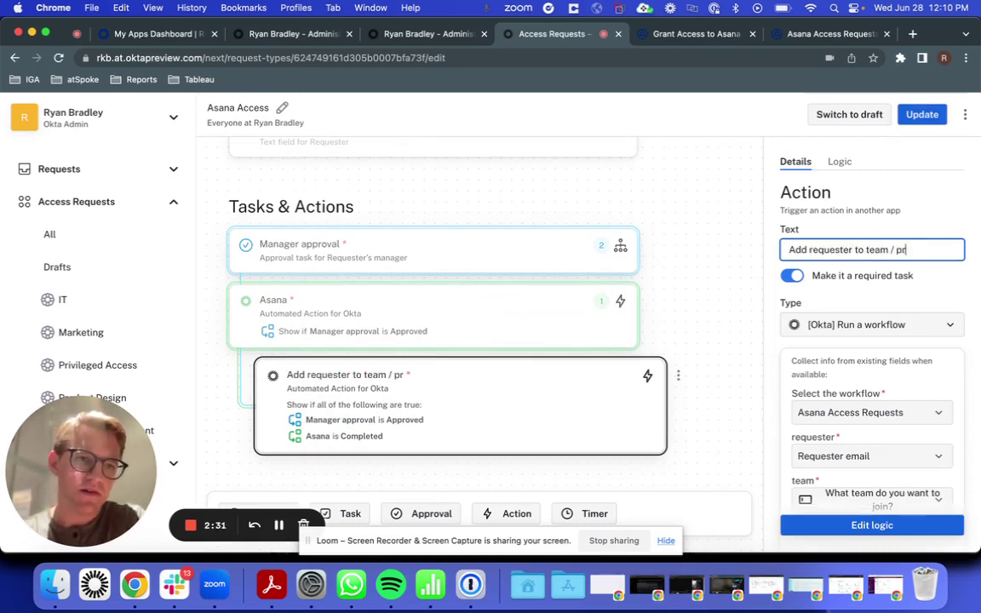
pyautogui.write('oject')
pyautogui.click(917, 114)
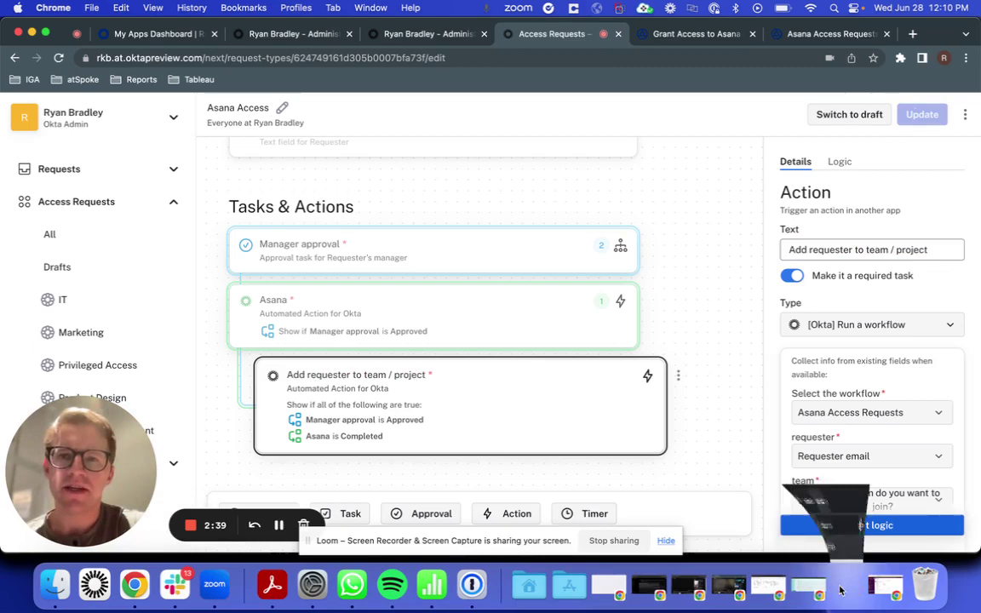
# In the requester's App Catalog, submit an Asana Access request for team Foo and project Bar with the reason "Testing out AR / Workflows integration".
pyautogui.click(839, 589)
pyautogui.click(557, 396)
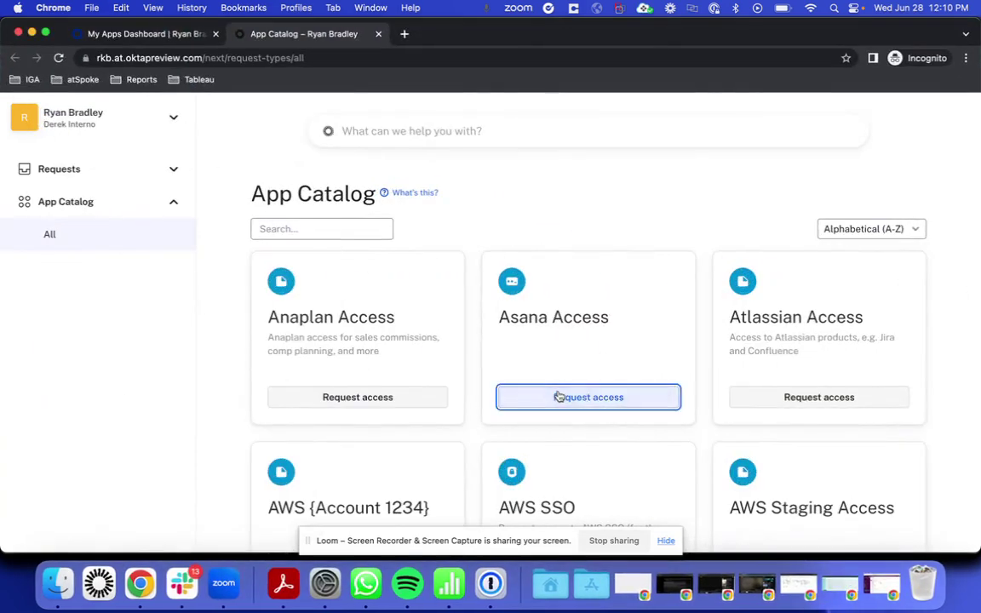
pyautogui.click(505, 347)
pyautogui.write('Foo')
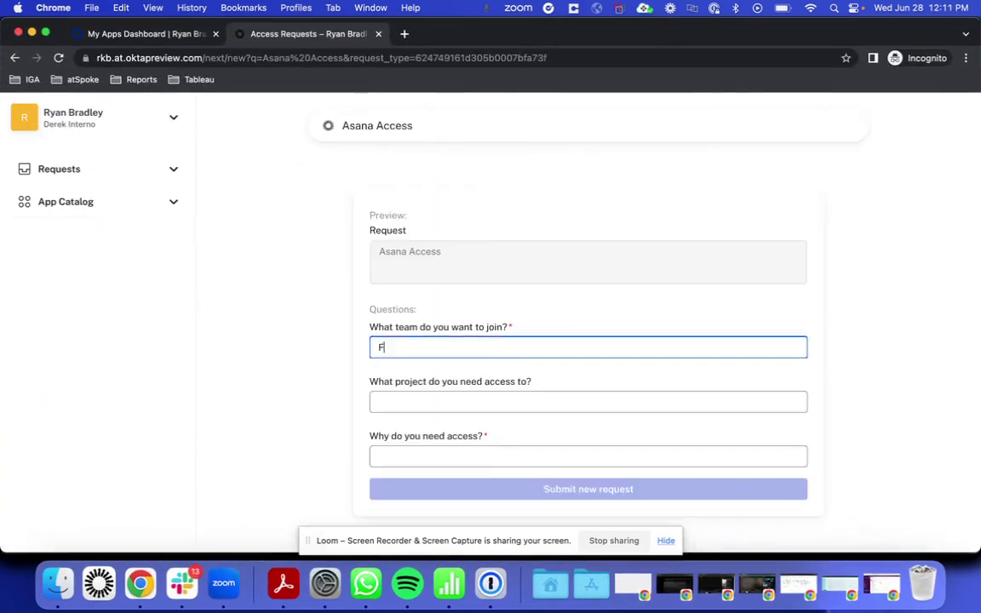
pyautogui.press('Tab')
pyautogui.write('Bar')
pyautogui.press('Tab')
pyautogui.write('Testing ')
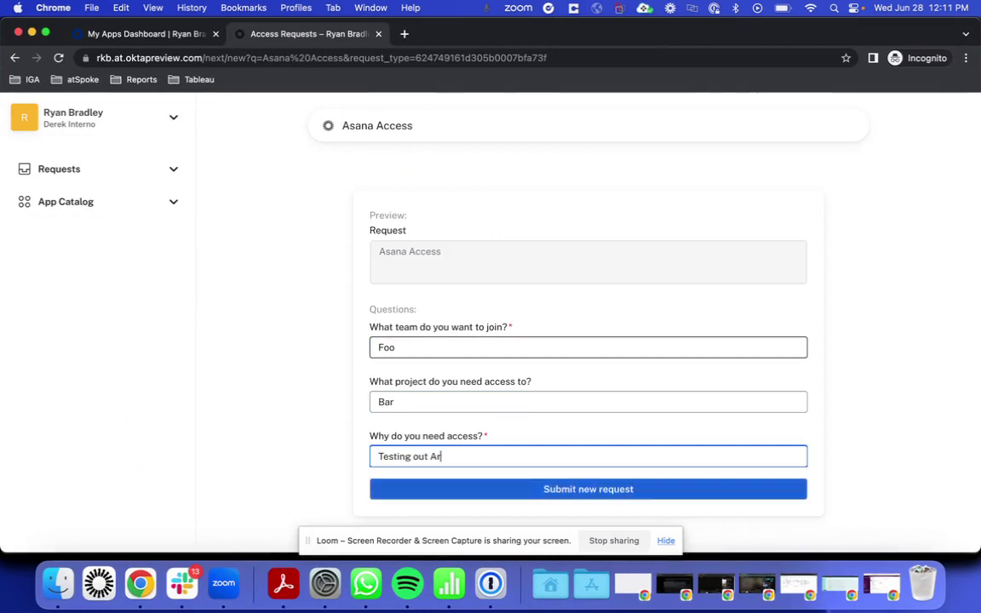
pyautogui.write('out AR / Workflows integration')
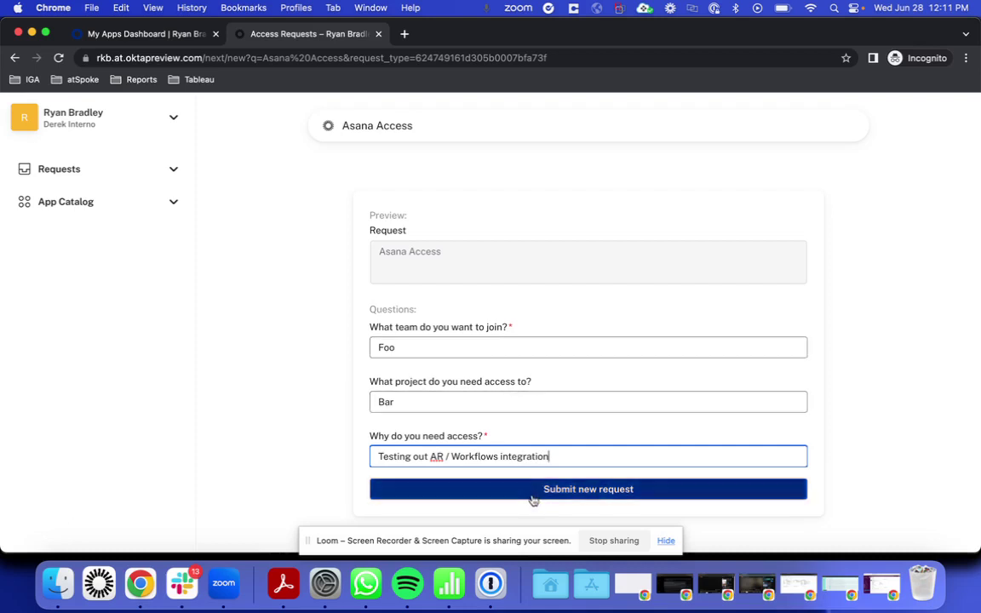
pyautogui.click(531, 497)
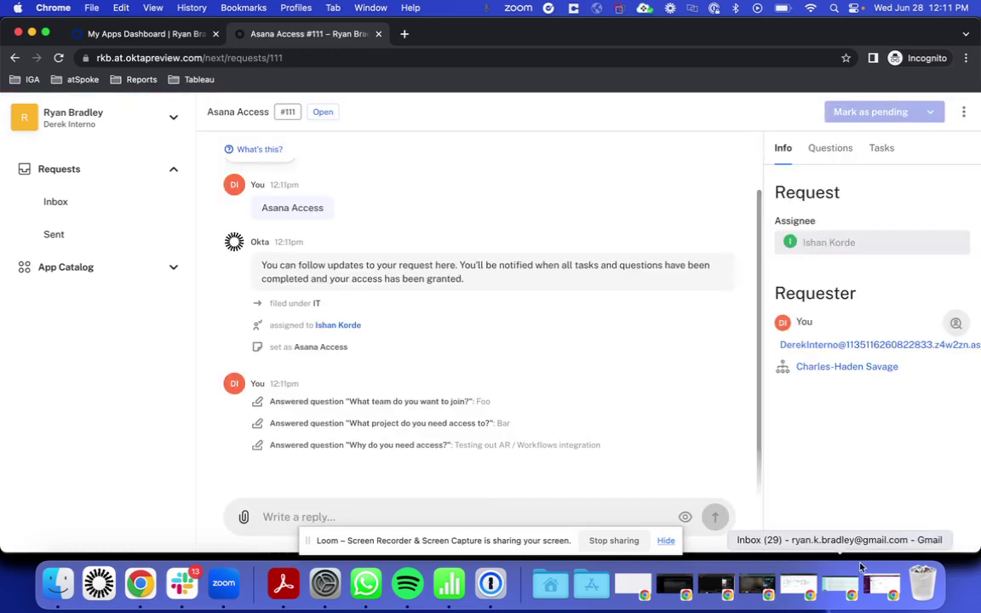
# Switch to the manager's Slack and approve the Manager approval task of the new Asana Access request.
pyautogui.click(875, 590)
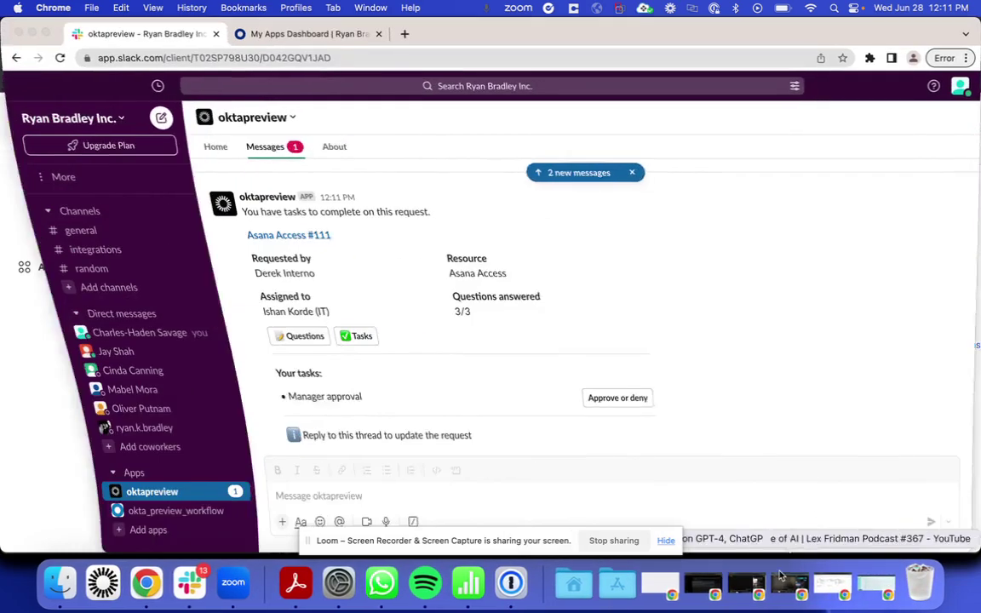
pyautogui.click(588, 399)
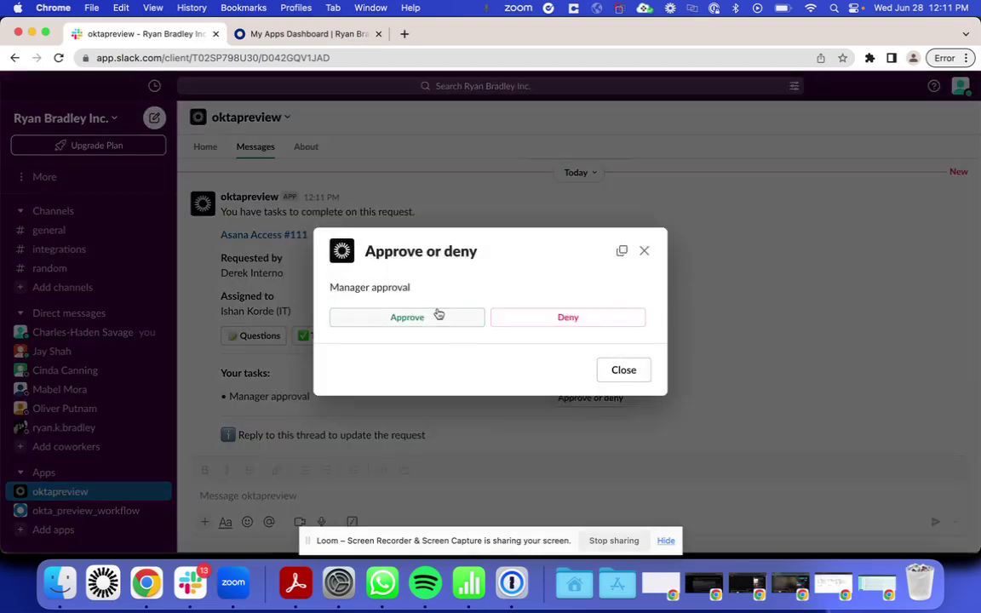
pyautogui.click(372, 322)
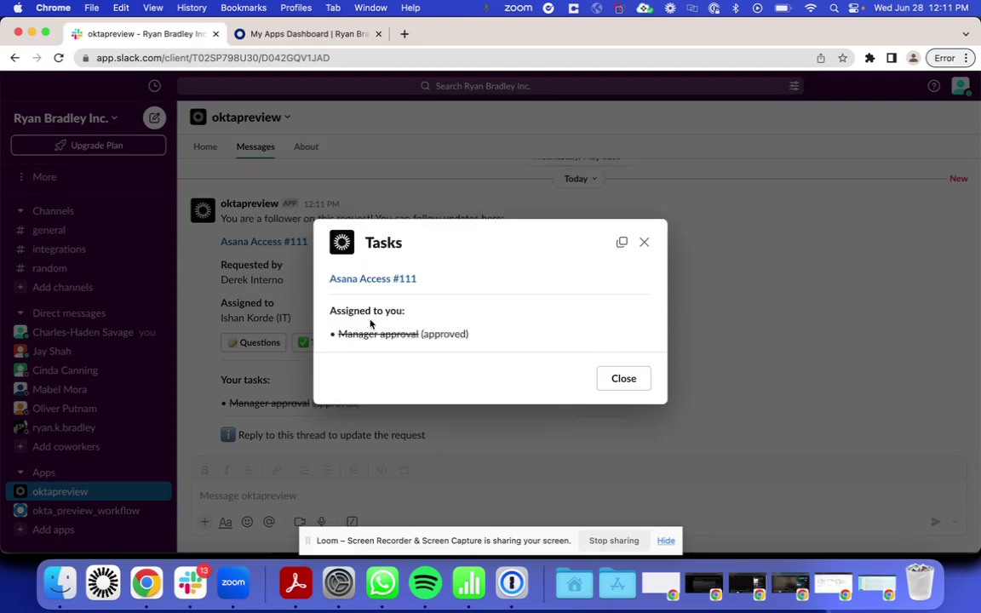
pyautogui.click(32, 34)
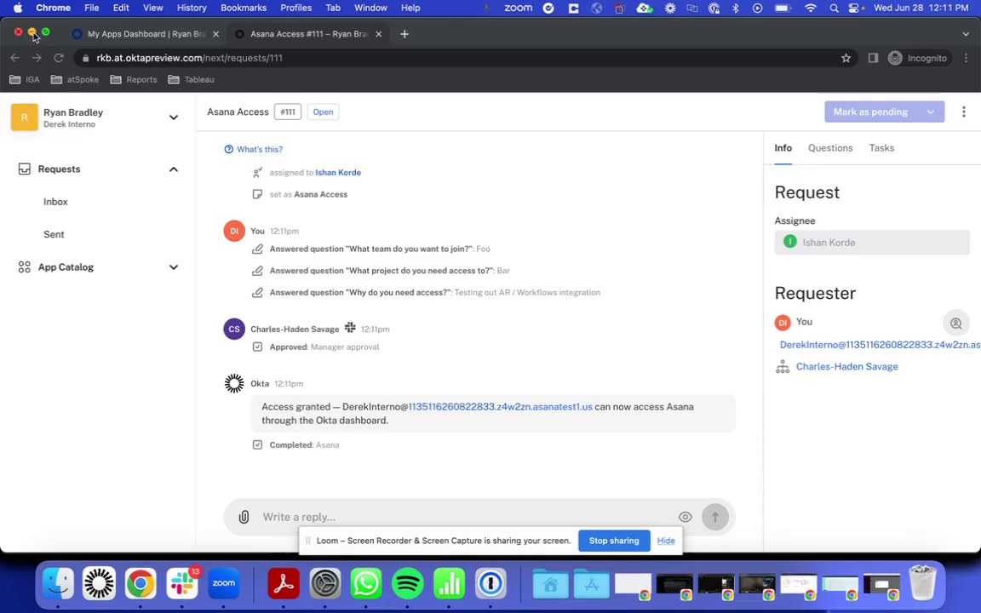
# Switch to Okta Workflows, open the Asana Access Requests flow history and examine the latest run's cards from Delegated Flow through Add User to Team.
pyautogui.click(32, 33)
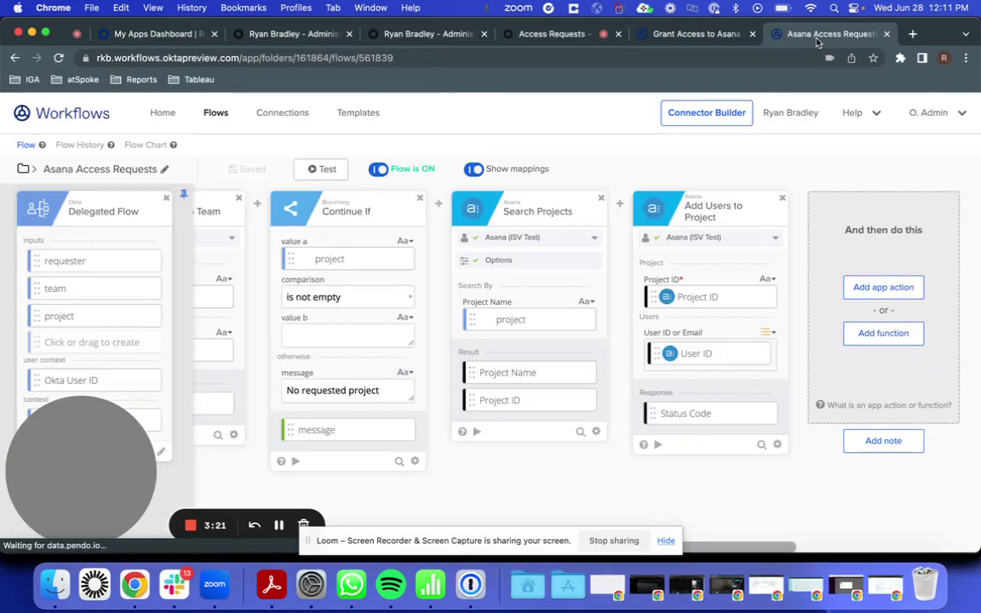
pyautogui.click(800, 34)
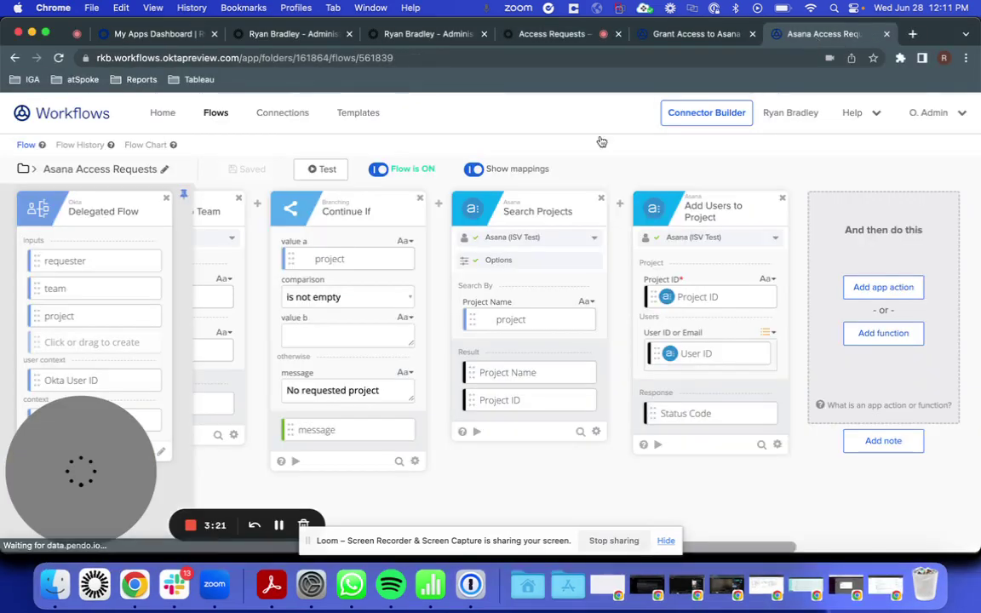
pyautogui.click(80, 144)
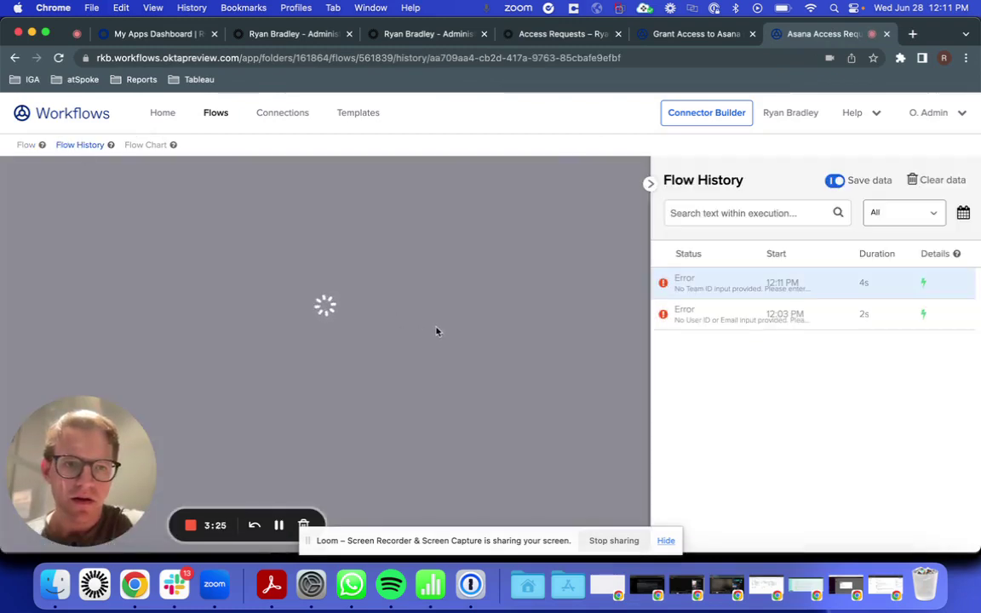
pyautogui.hscroll(-10, 271, 328)
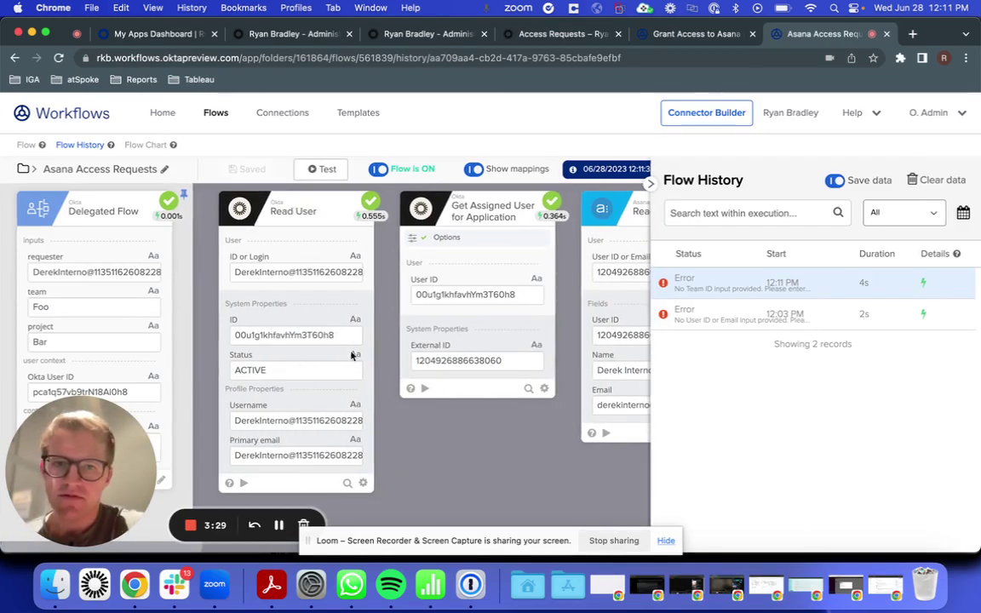
pyautogui.hscroll(5, 478, 269)
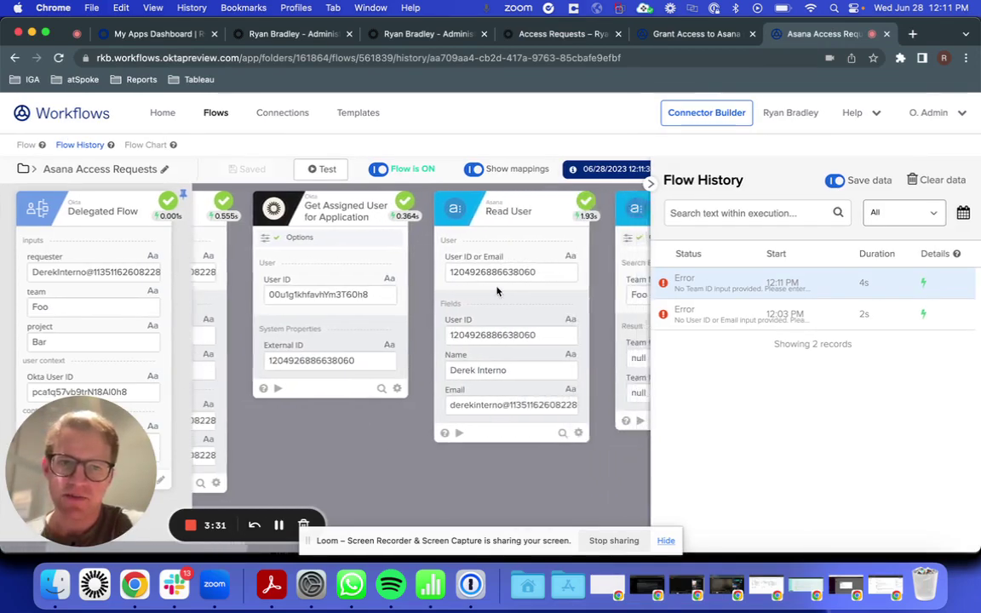
pyautogui.hscroll(3, 497, 292)
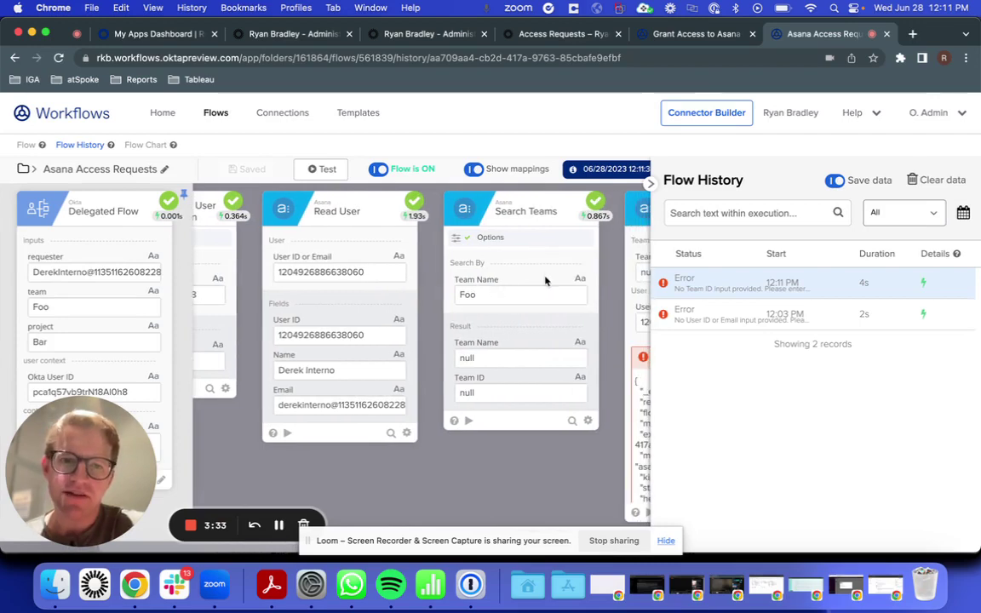
pyautogui.hscroll(3, 530, 355)
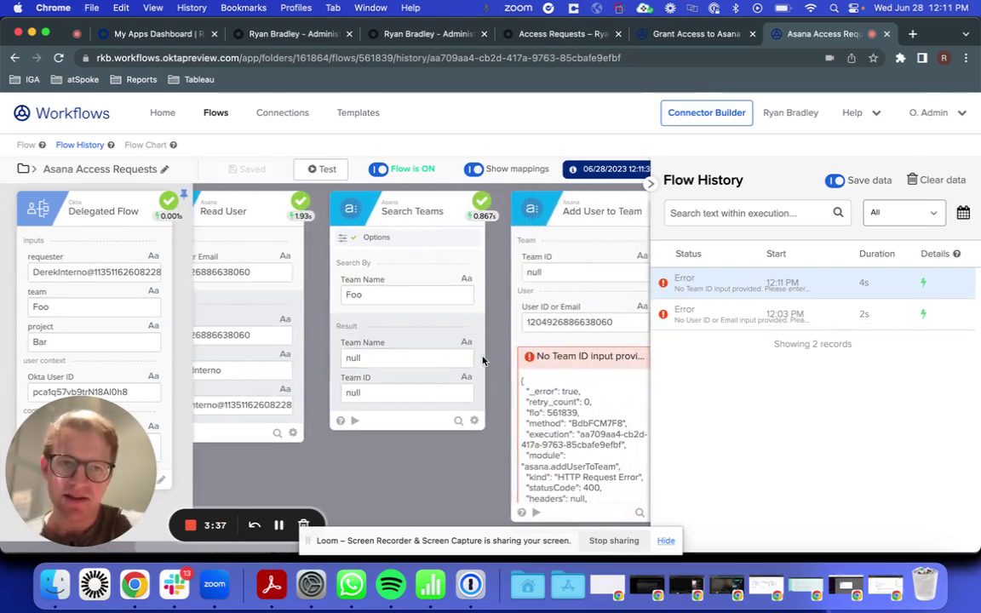
pyautogui.hscroll(4, 522, 341)
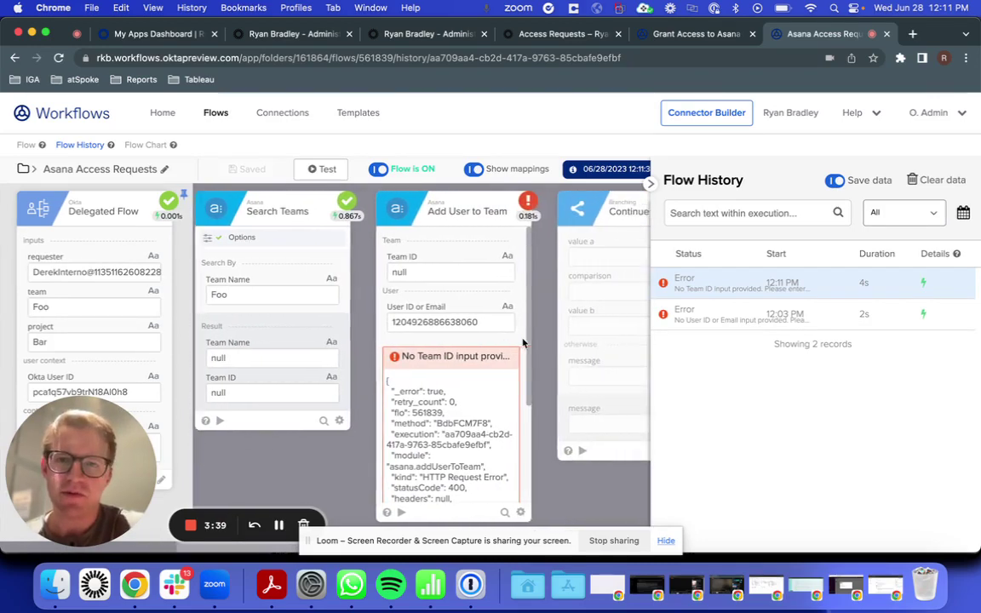